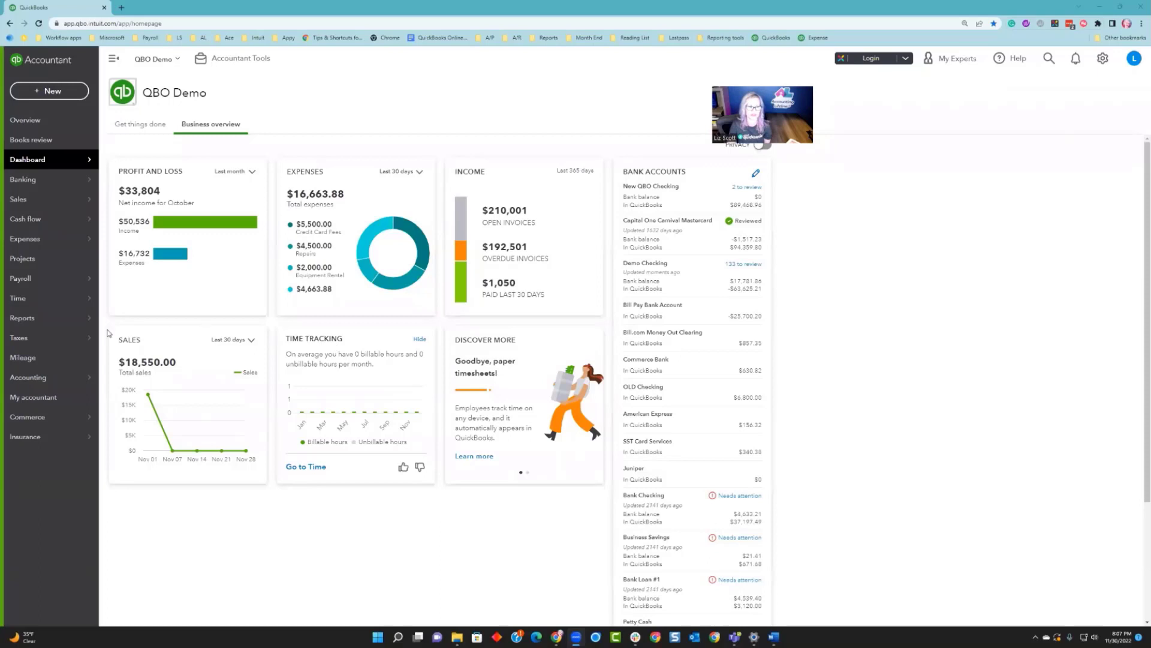
- Open the Books review and go to the opening balance adjustments in its setup
mouse_move(59, 330)
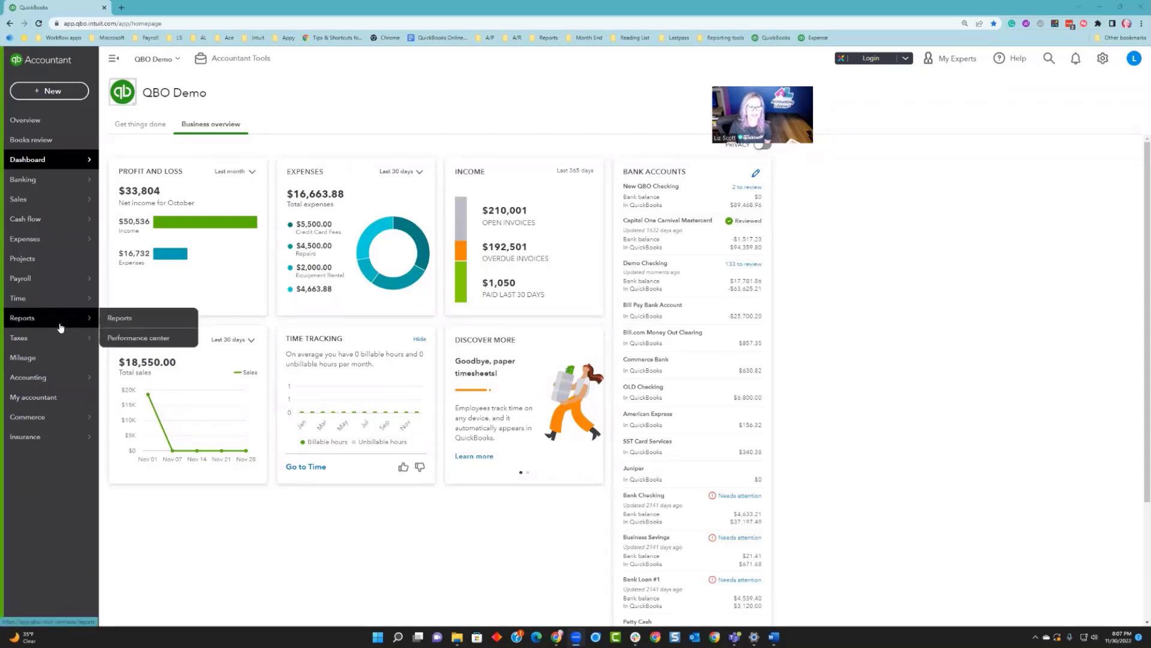
click(31, 139)
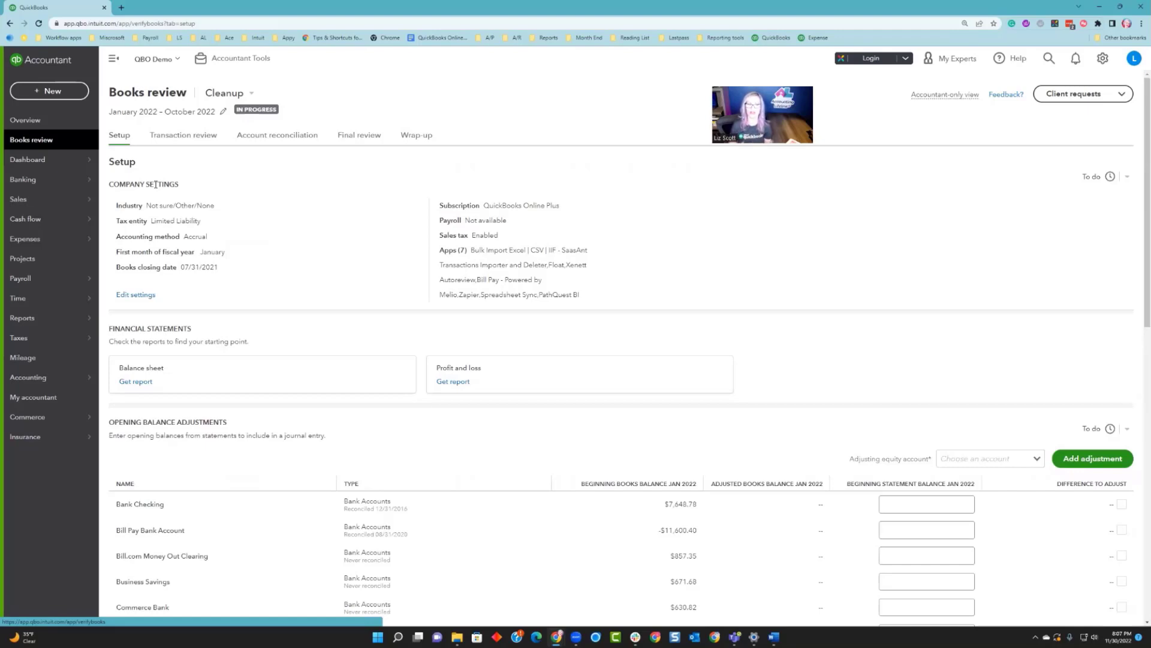
mouse_move(41, 149)
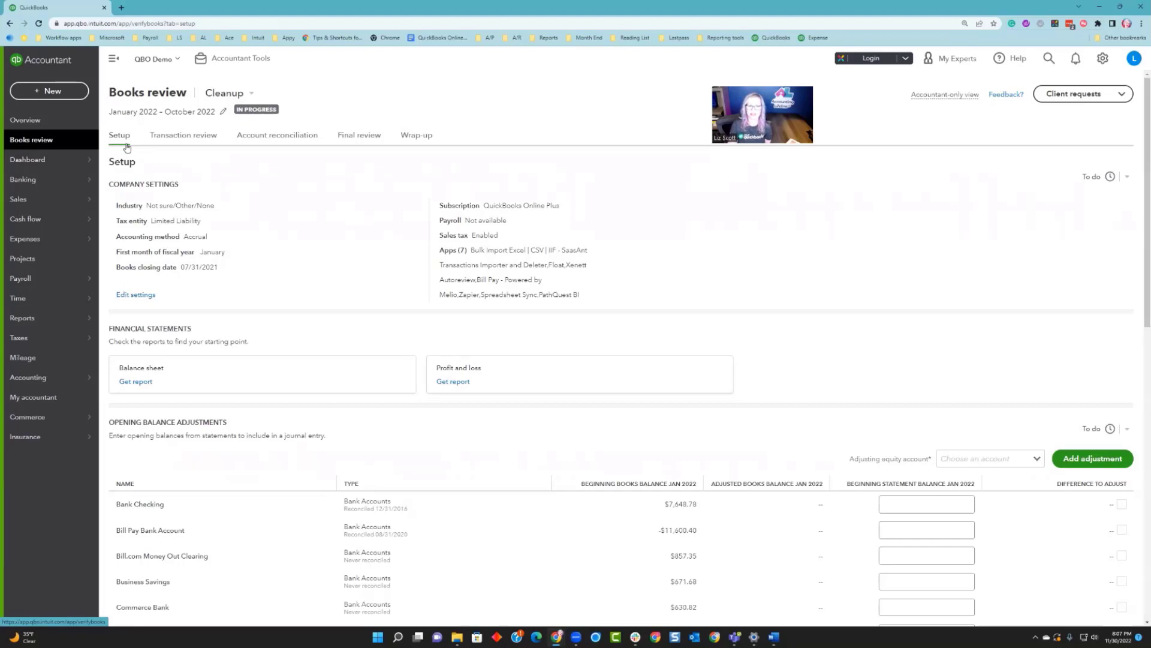
scroll(303, 313, down, 3)
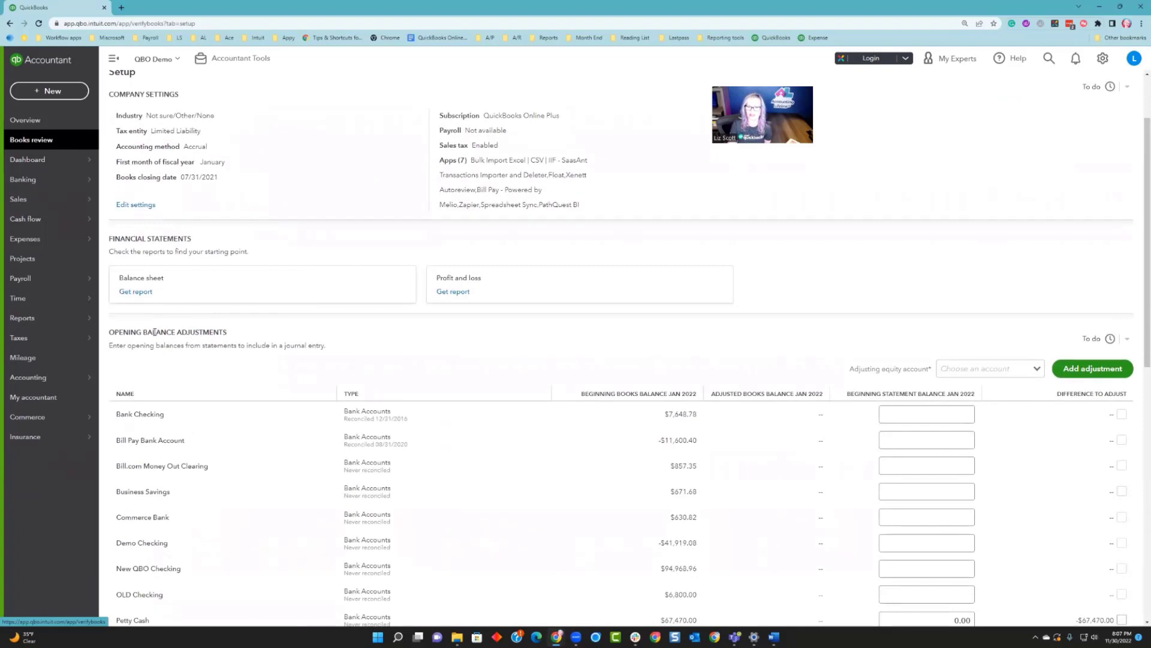
scroll(770, 414, down, 3)
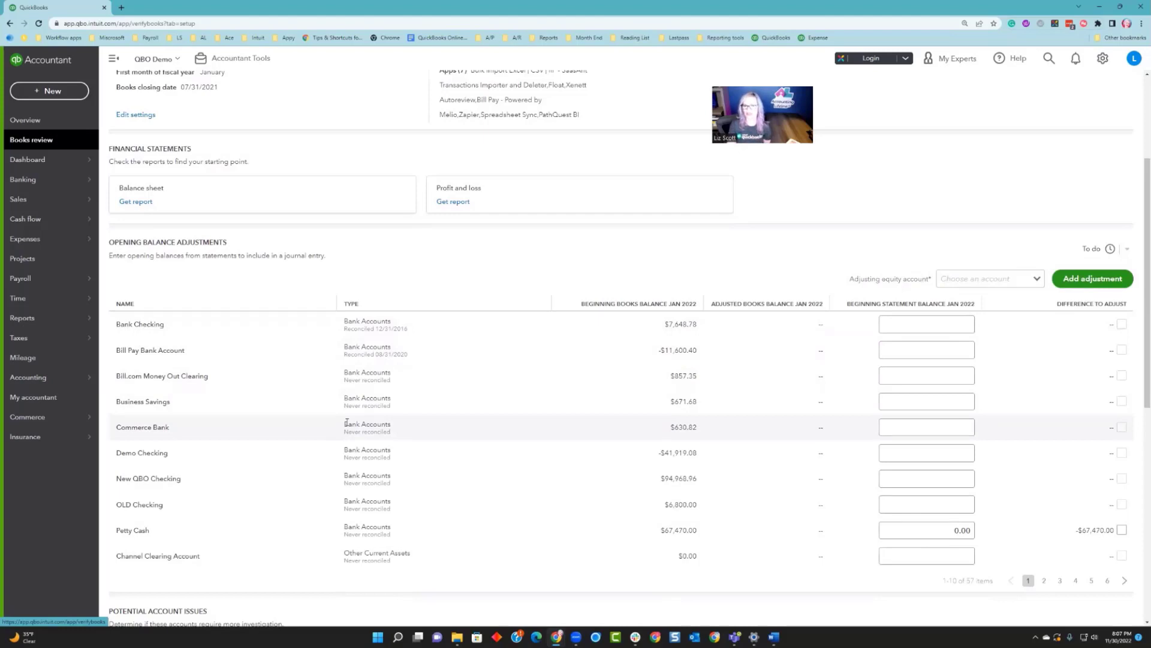
scroll(346, 423, up, 1)
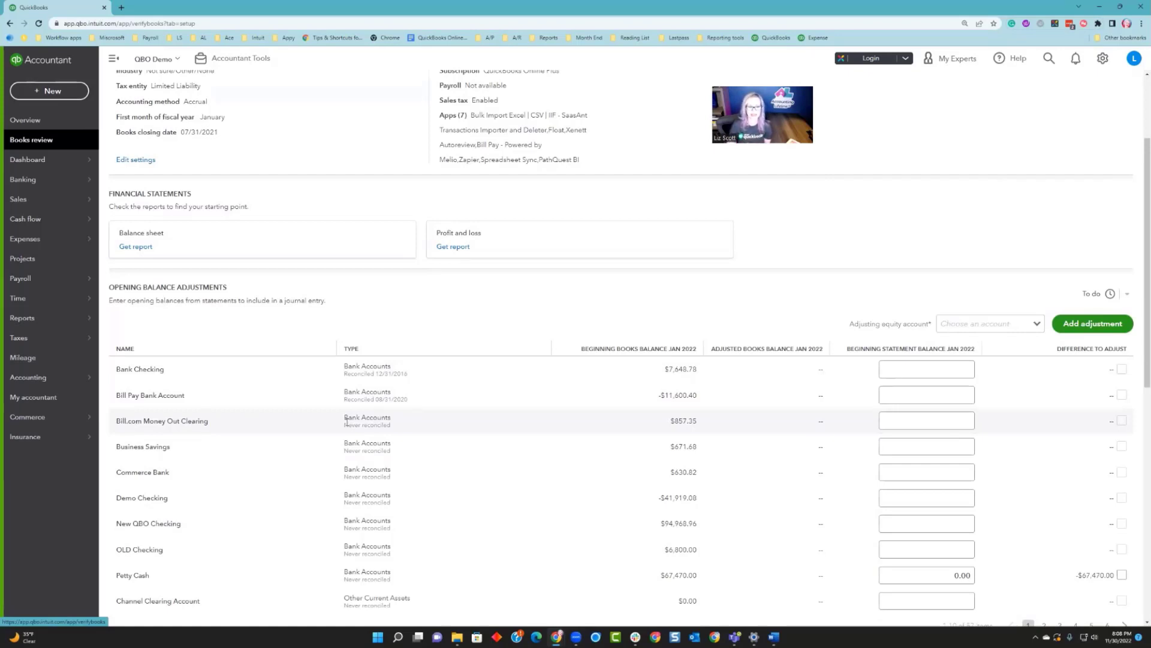
- Enter 500 as the January 2022 beginning statement balance for Business Savings
click(936, 445)
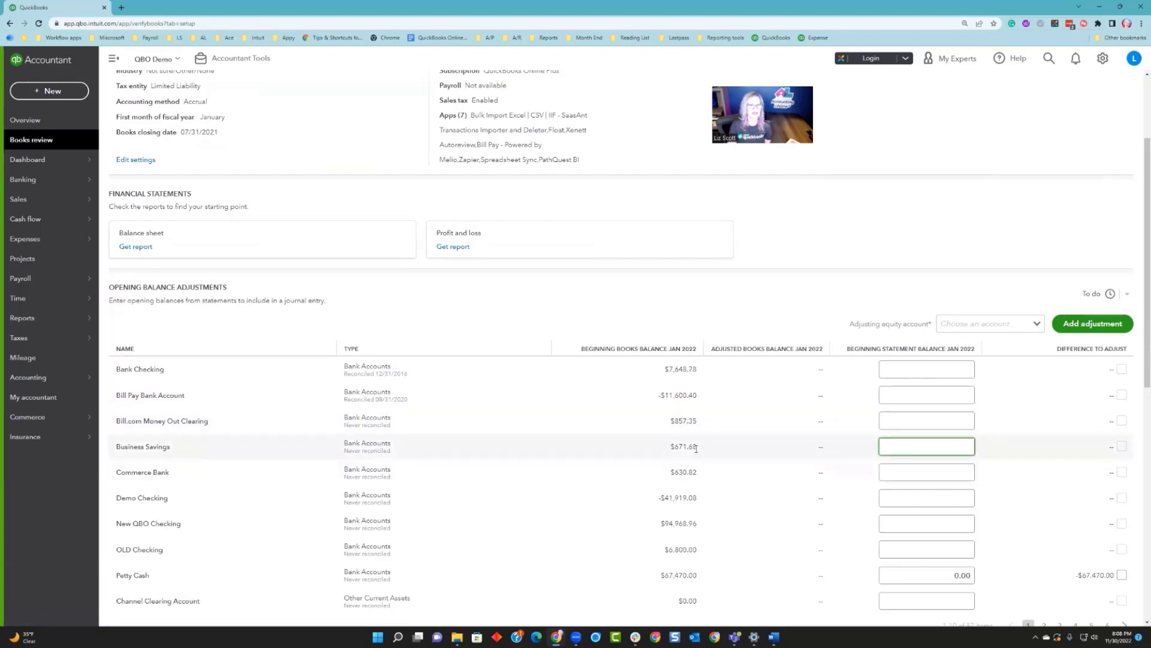
text(5)
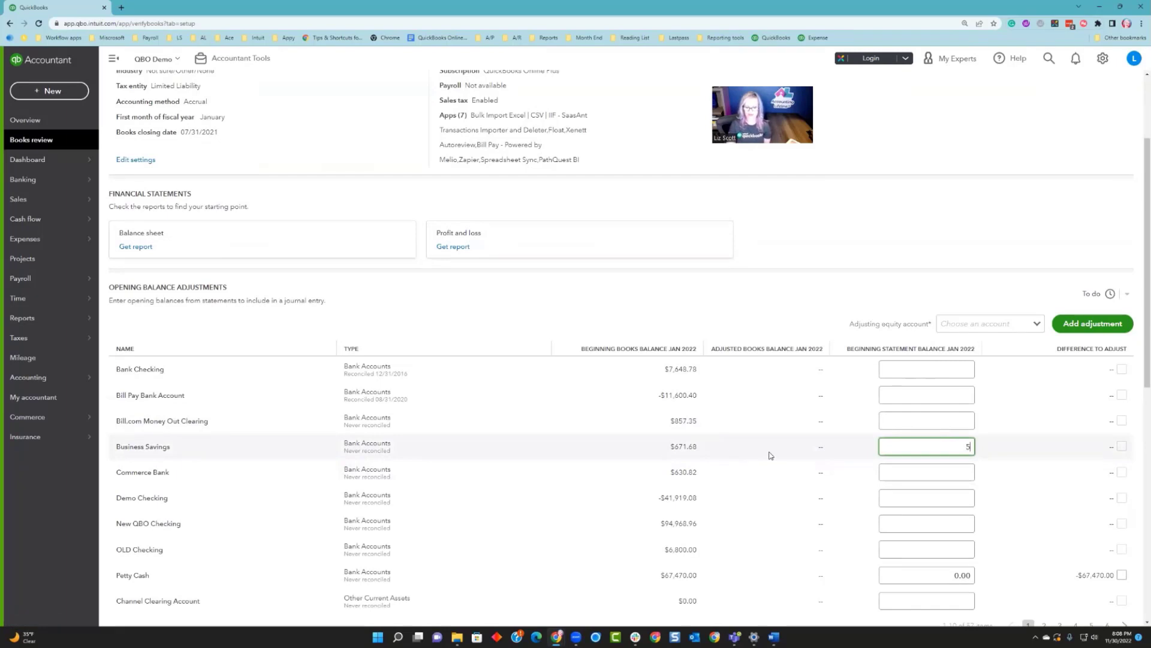
text(00)
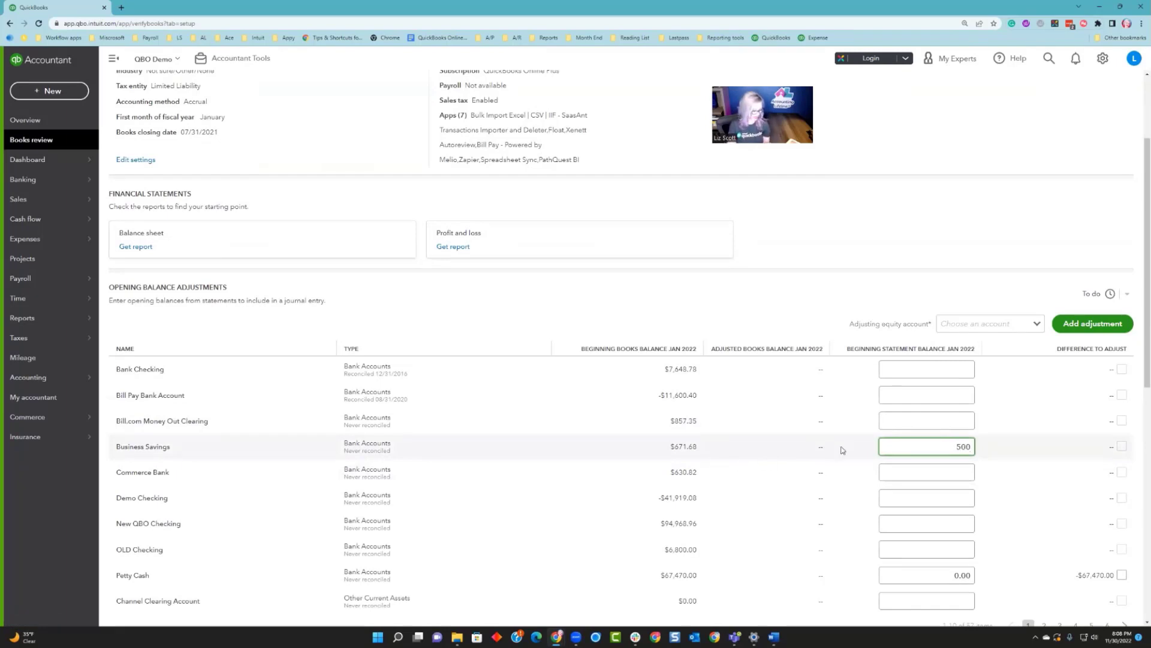
key(Tab)
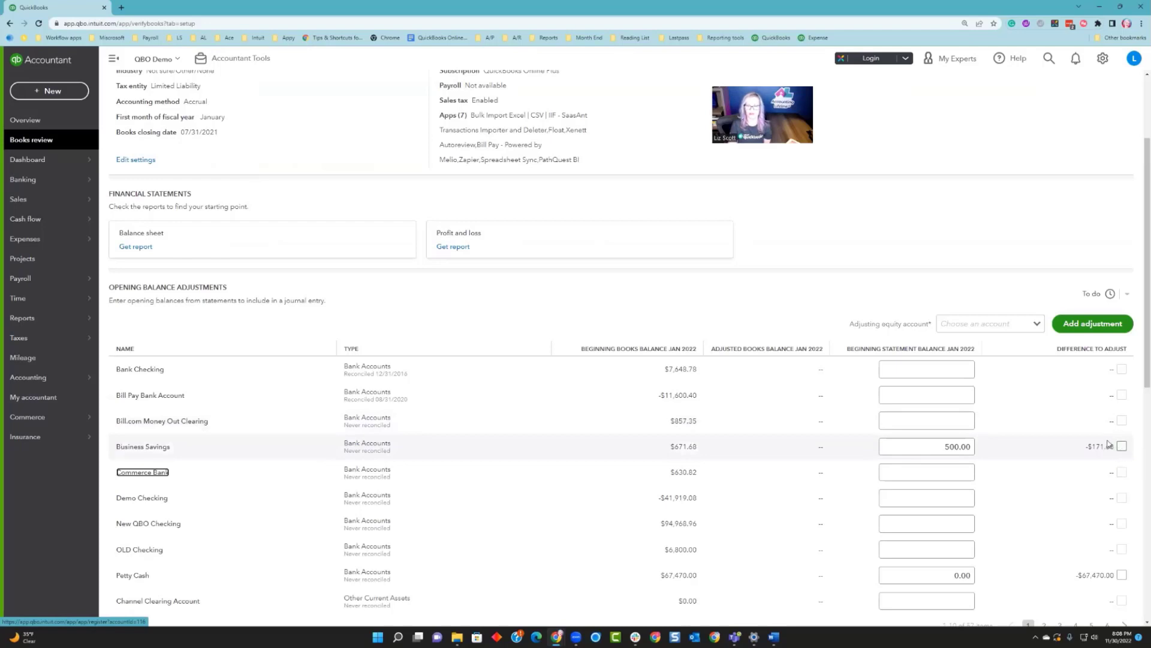
- Set the adjusting equity account to Opening Bal Equity and try to add the adjustment
click(1038, 325)
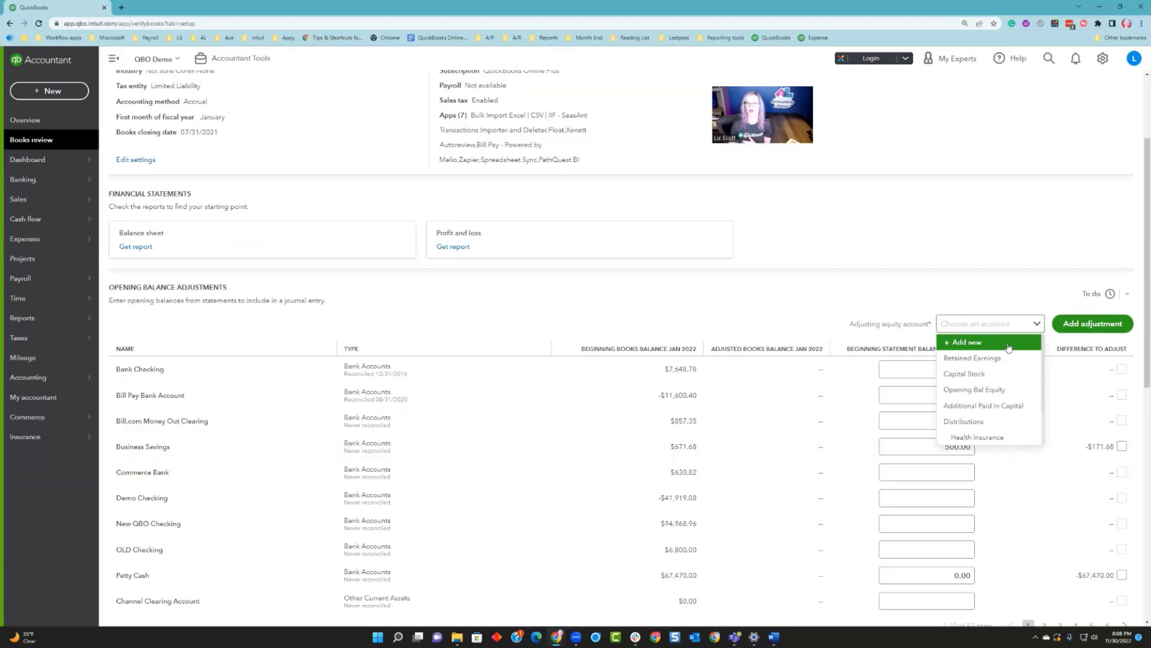
click(994, 390)
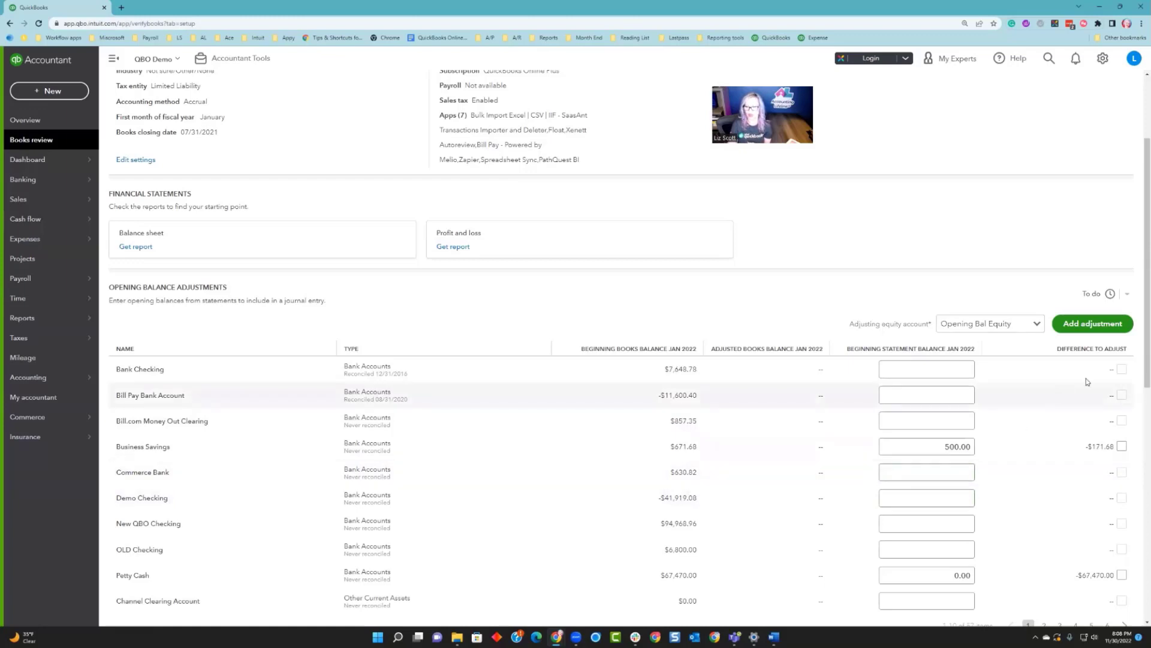
click(1092, 323)
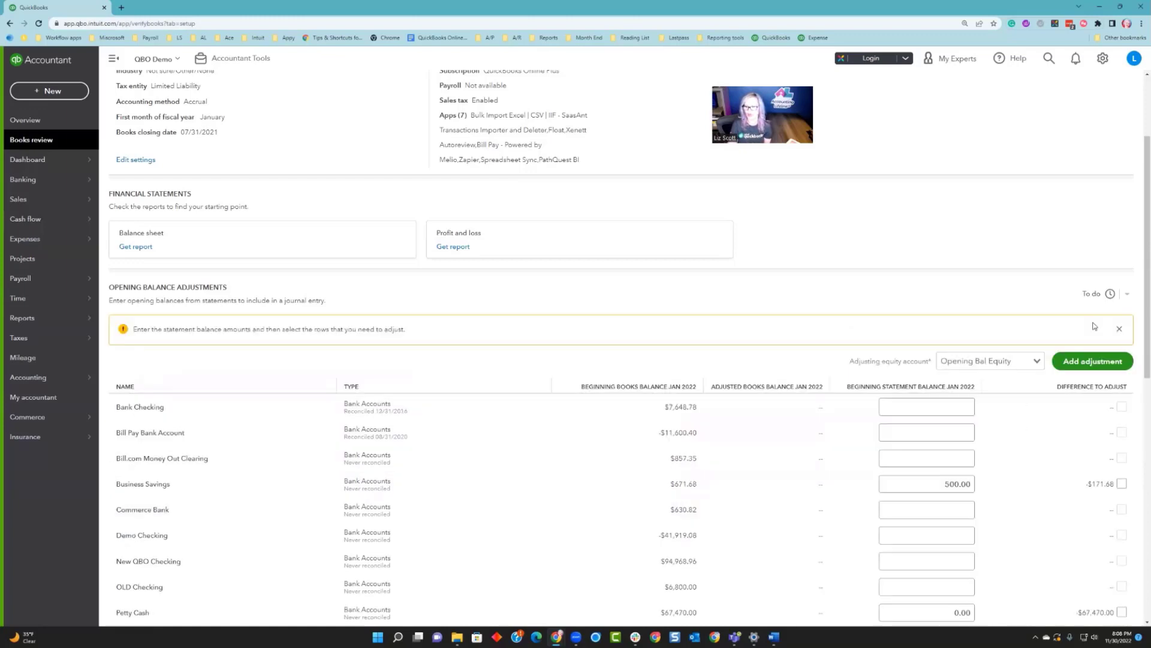
- Mark Business Savings and Petty Cash for adjustment, add the adjustment, and save and close its journal entry
click(1122, 483)
scroll(1084, 587, down, 2)
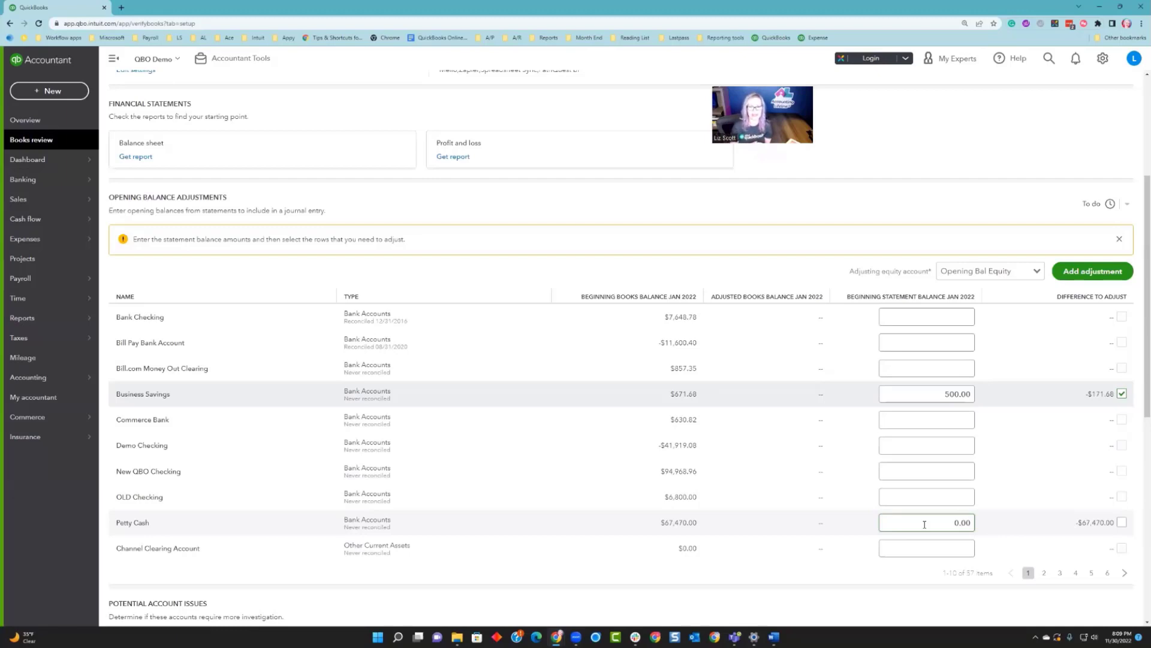
click(1122, 524)
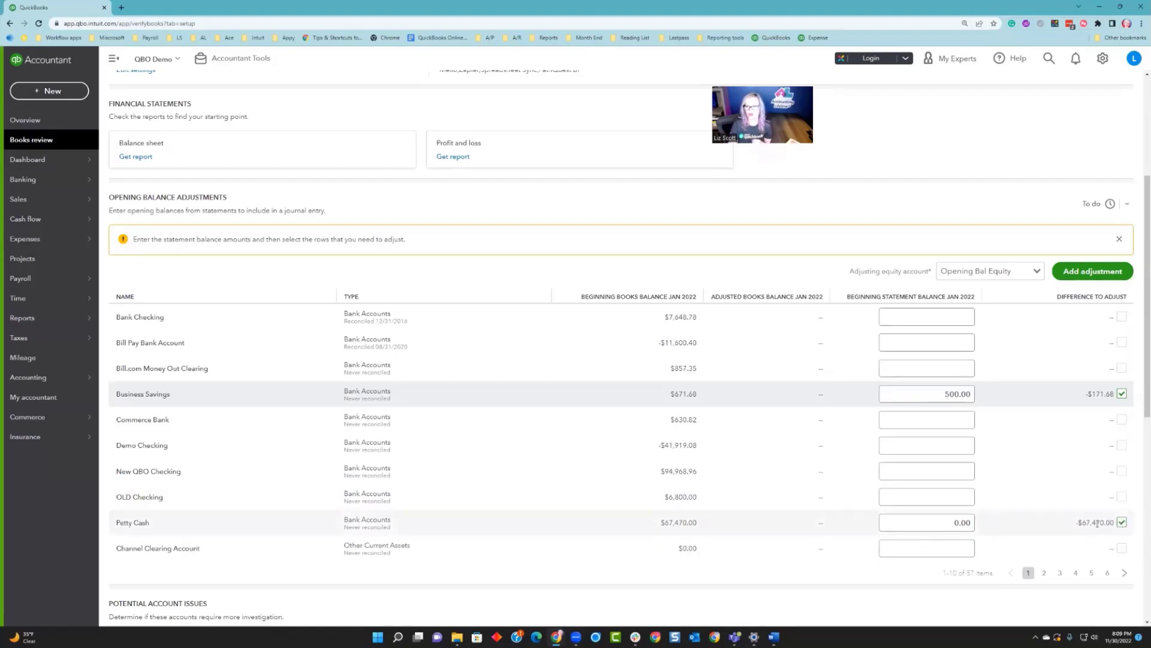
click(1083, 273)
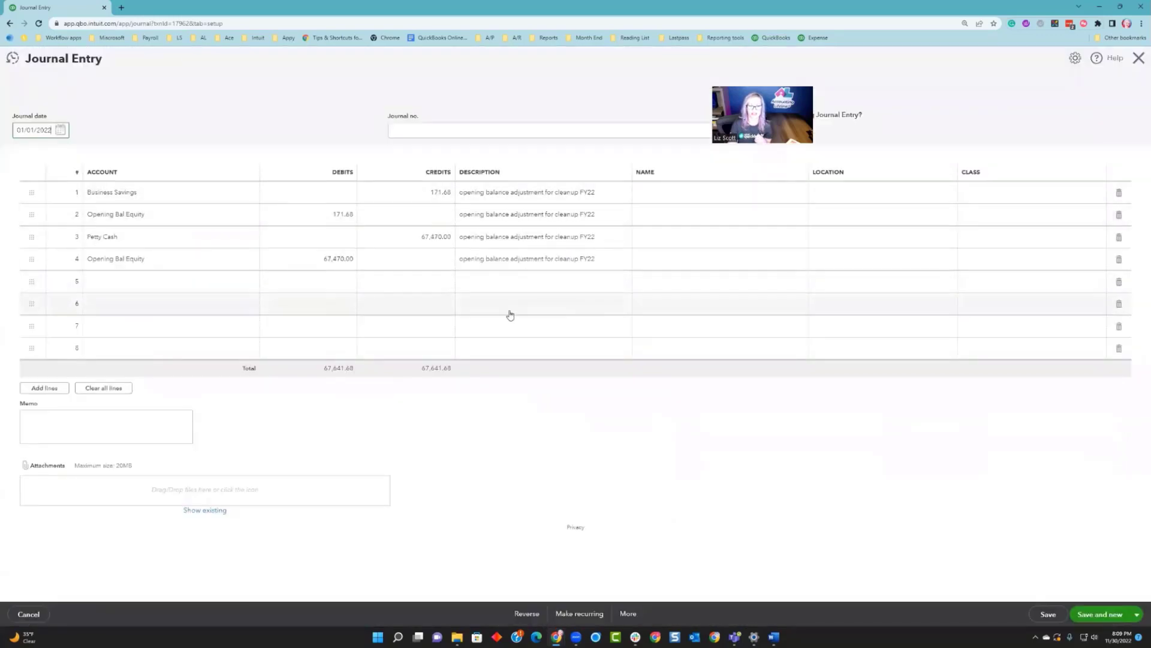
click(1138, 617)
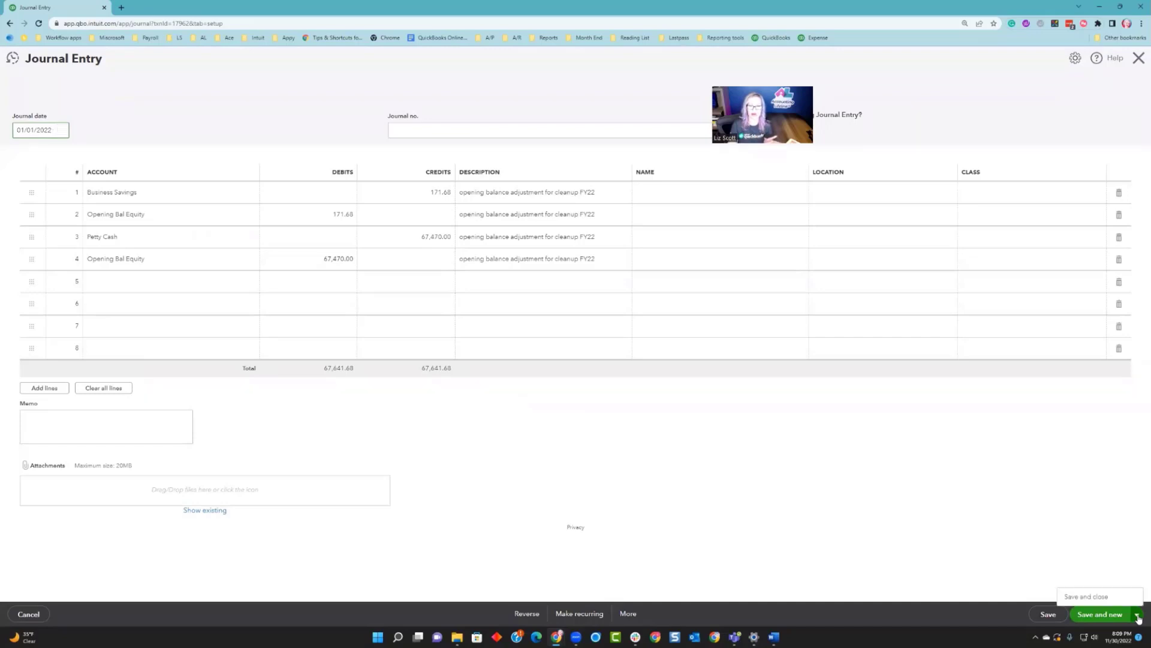
click(1087, 596)
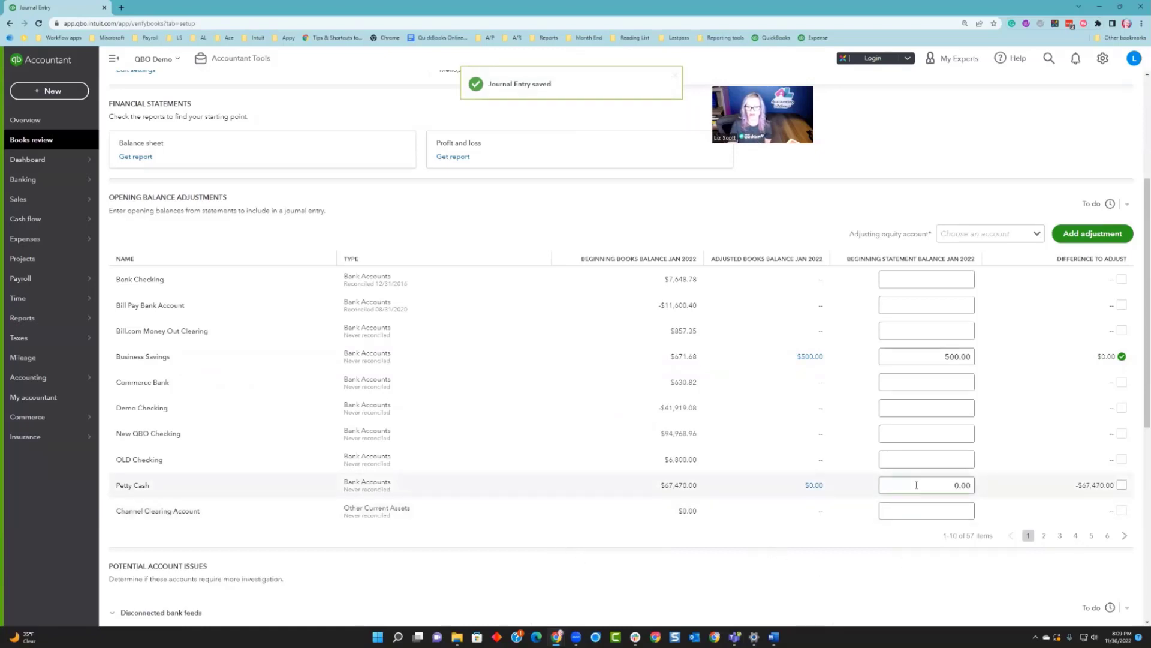
- Look over the potential account issues and additional items in the setup checklist
scroll(874, 551, down, 1)
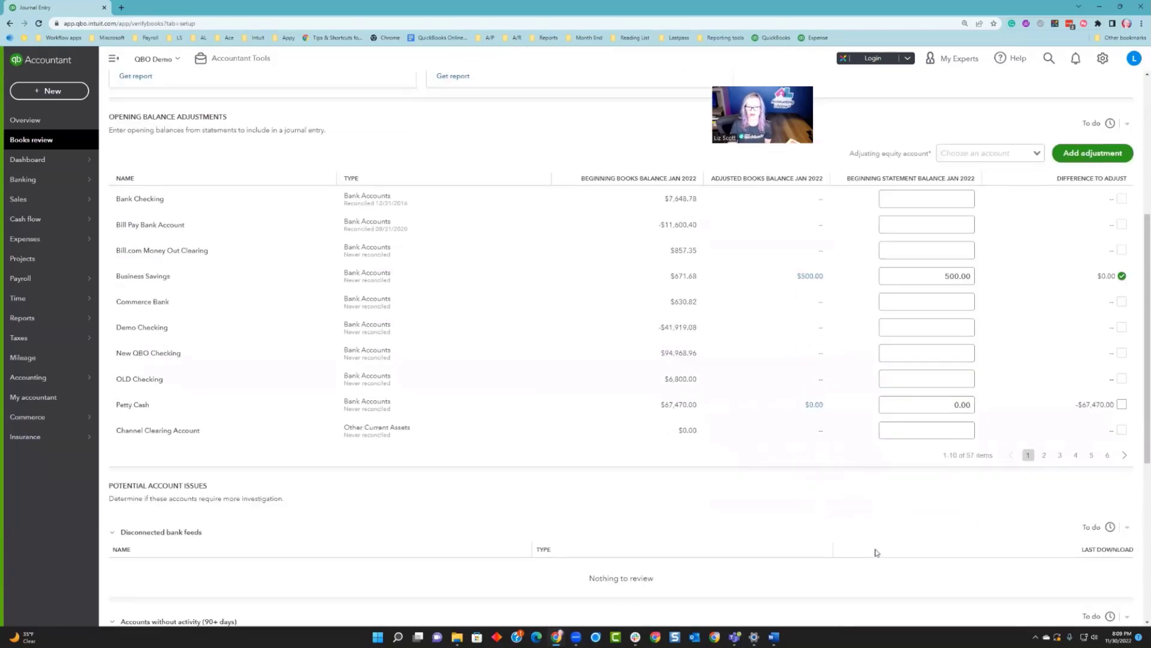
scroll(875, 551, down, 3)
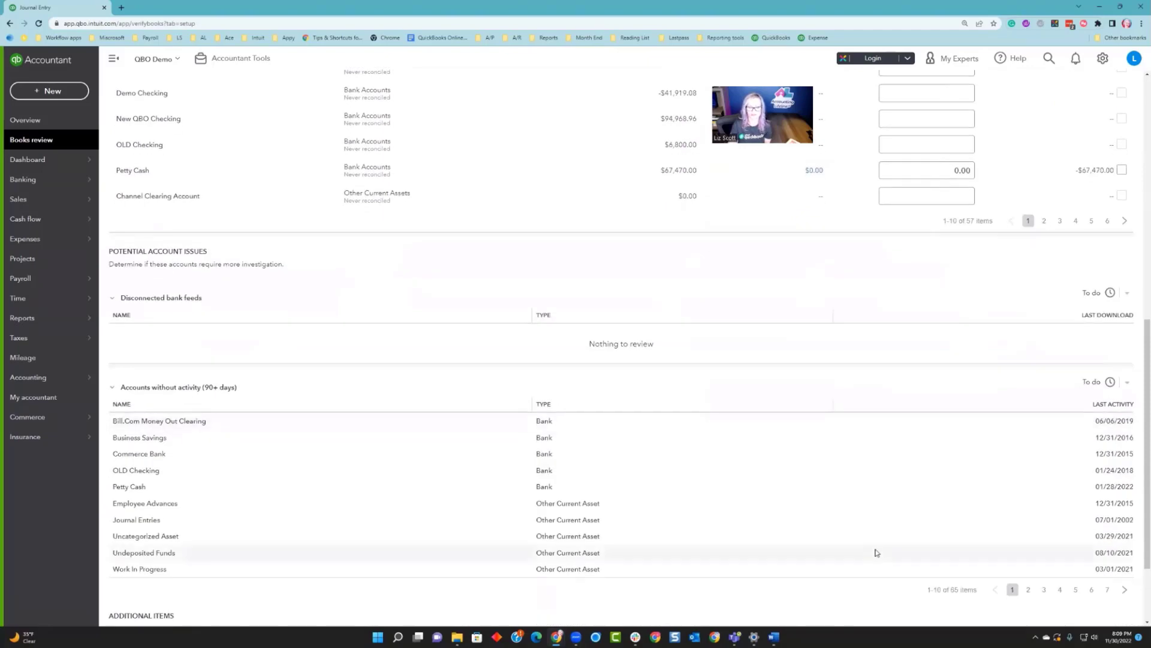
scroll(824, 488, down, 2)
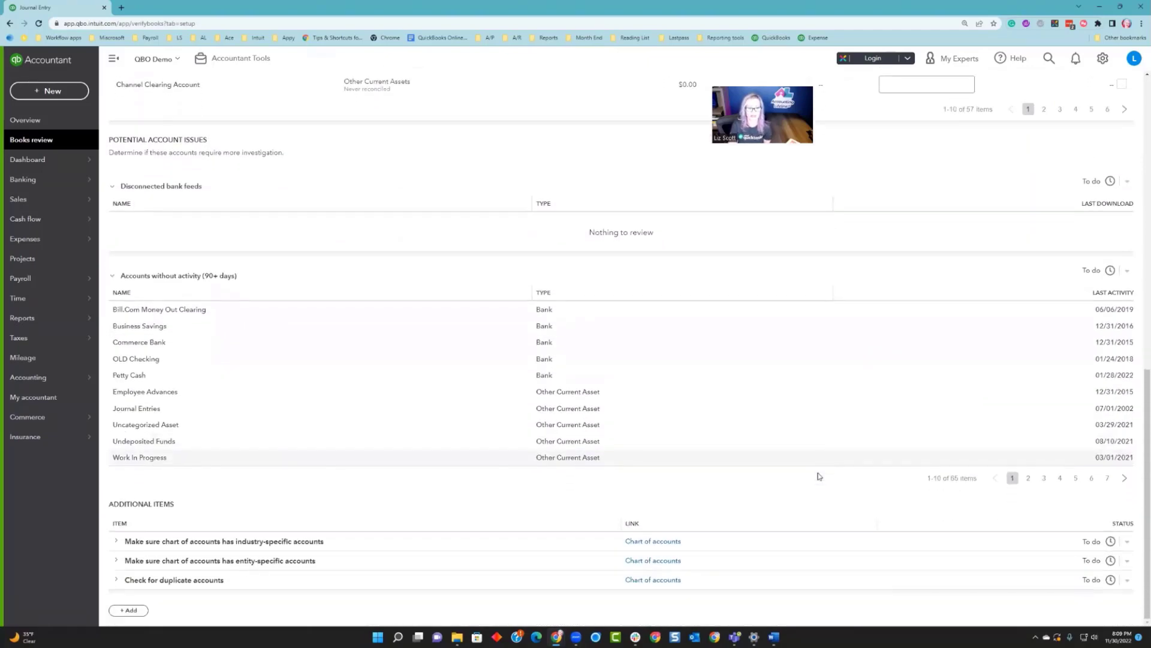
scroll(818, 476, up, 8)
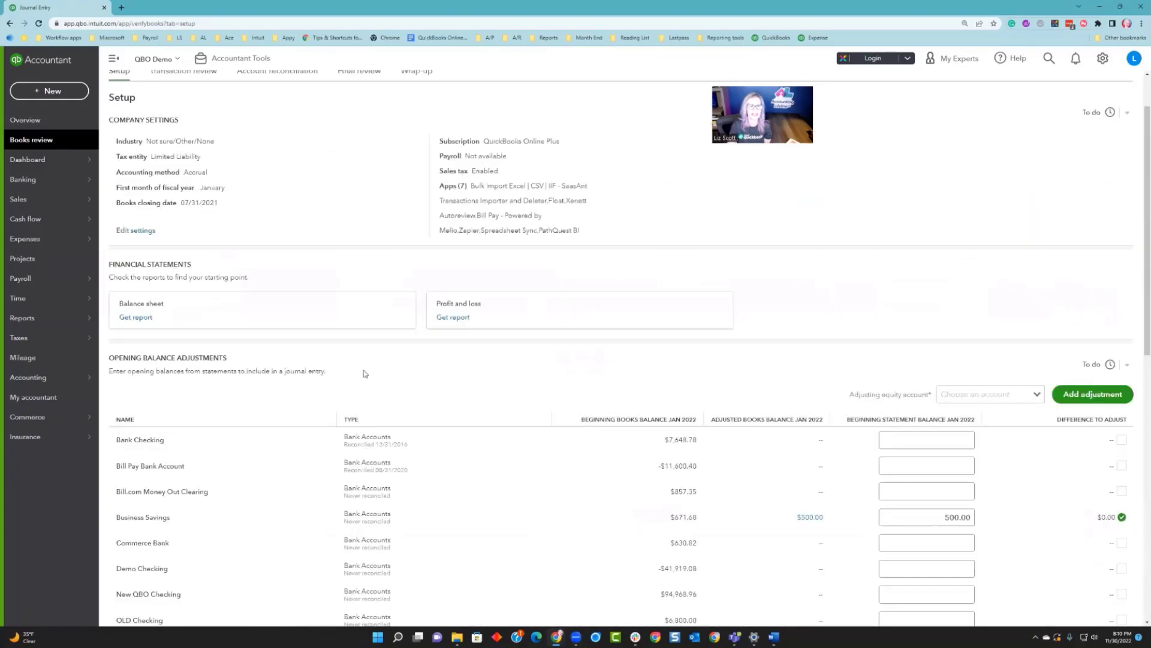
scroll(364, 373, up, 1)
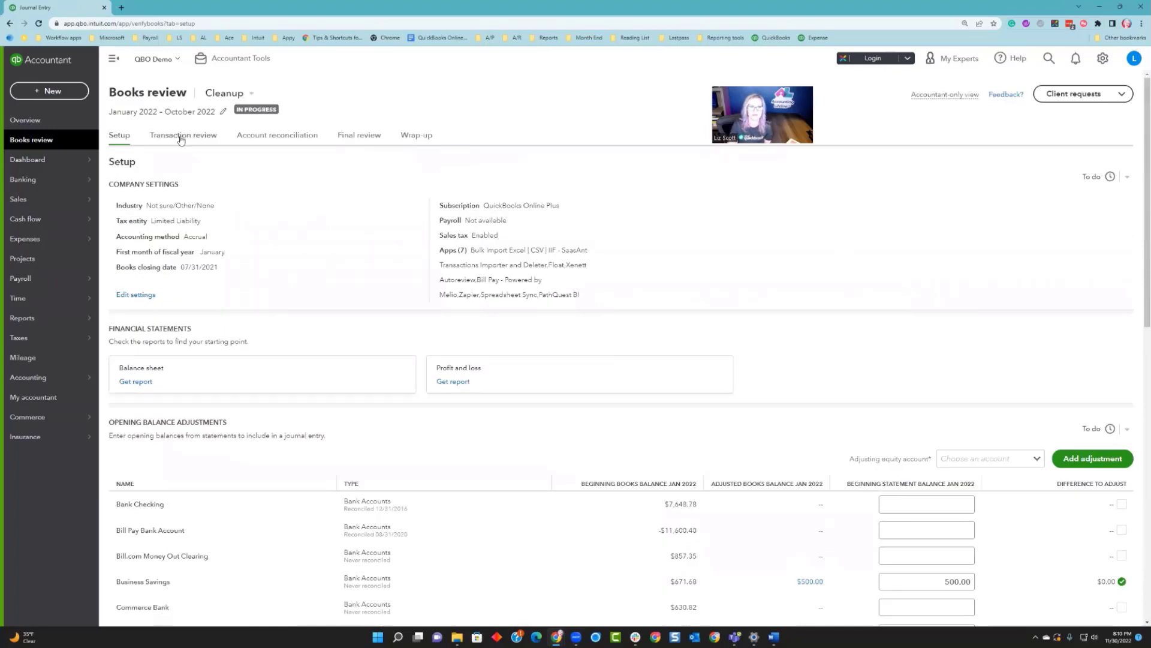
- In the transaction review, reclassify the uncategorized 10/01/2022 expense to the Supplies account
click(181, 137)
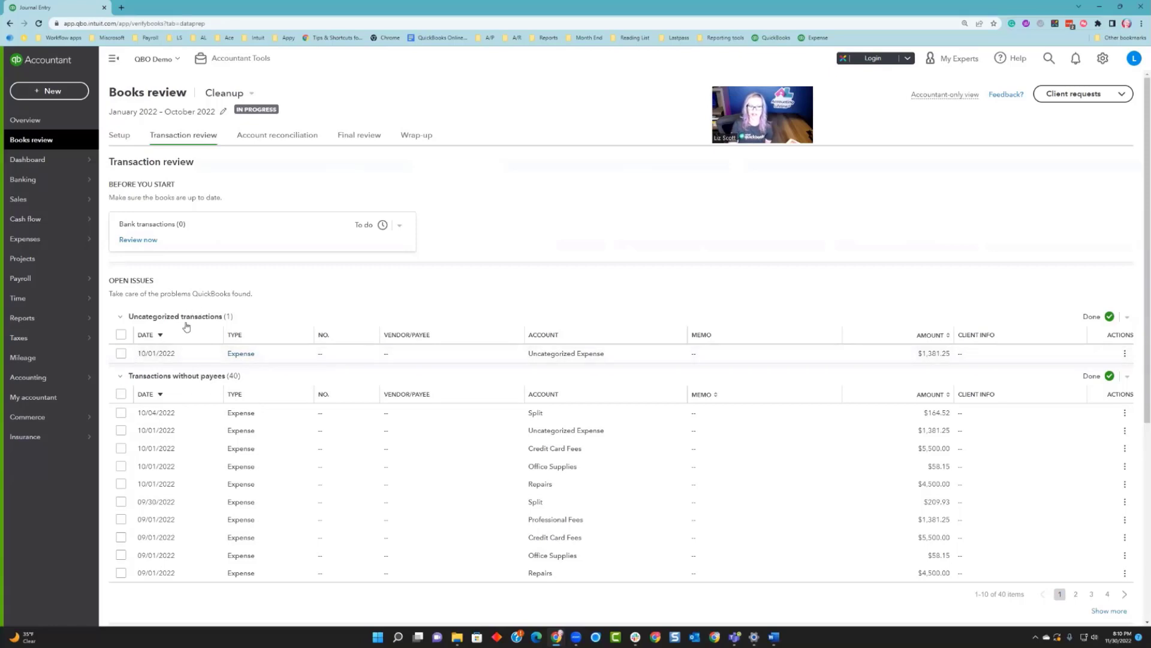
click(121, 354)
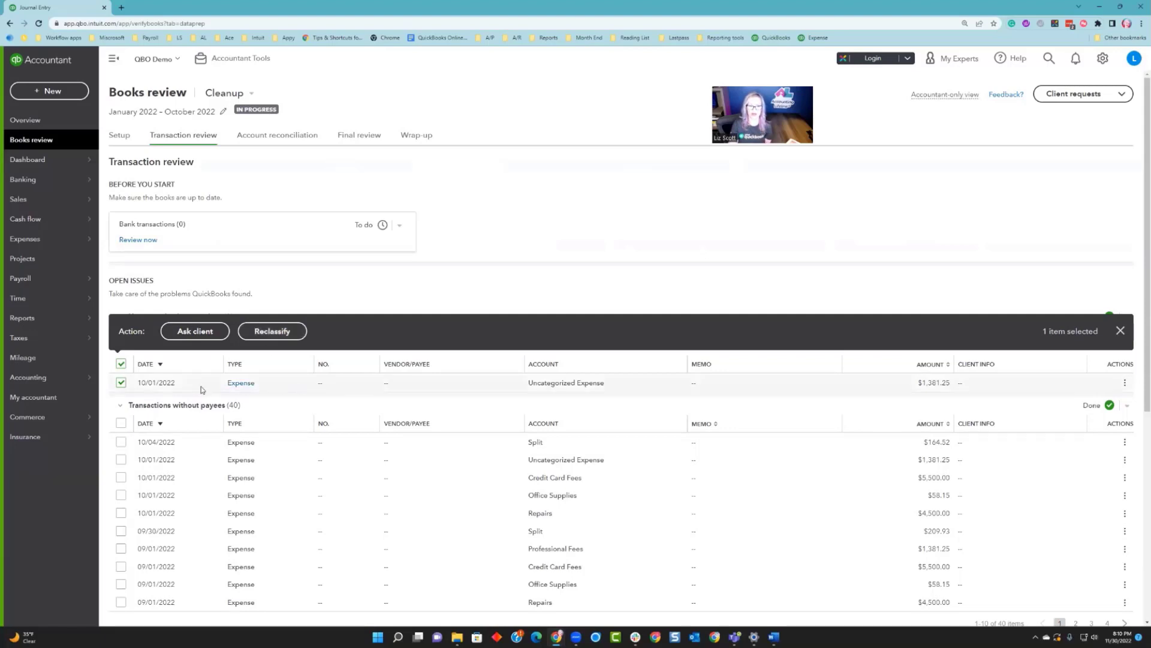
click(272, 332)
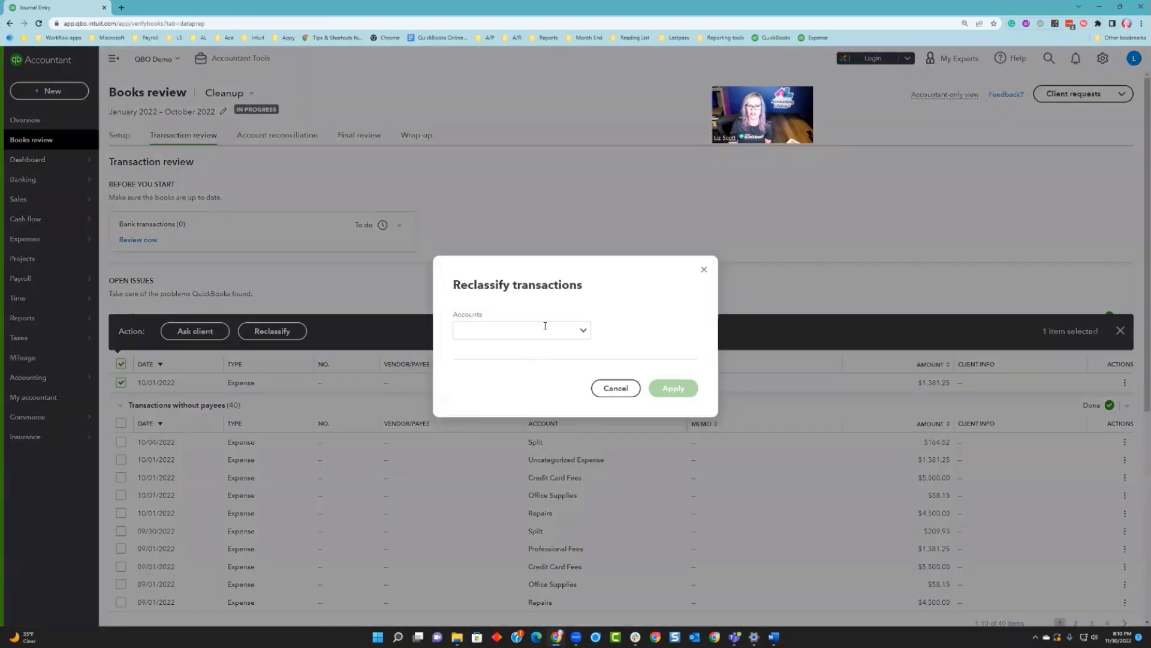
click(545, 327)
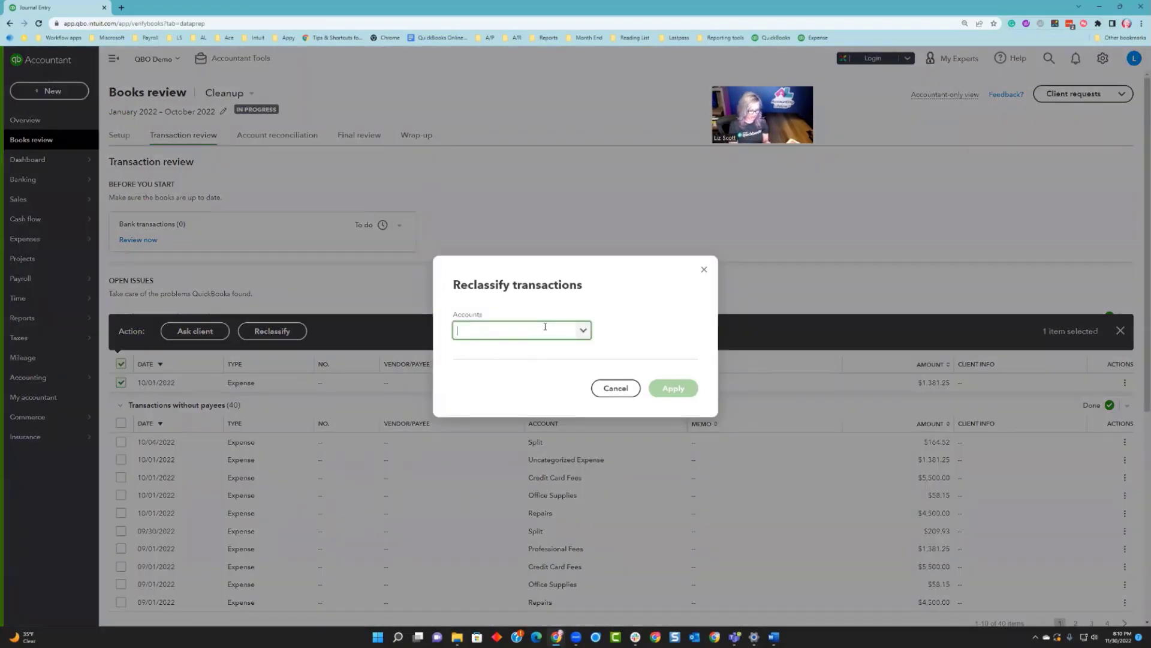
text(supplies)
click(479, 367)
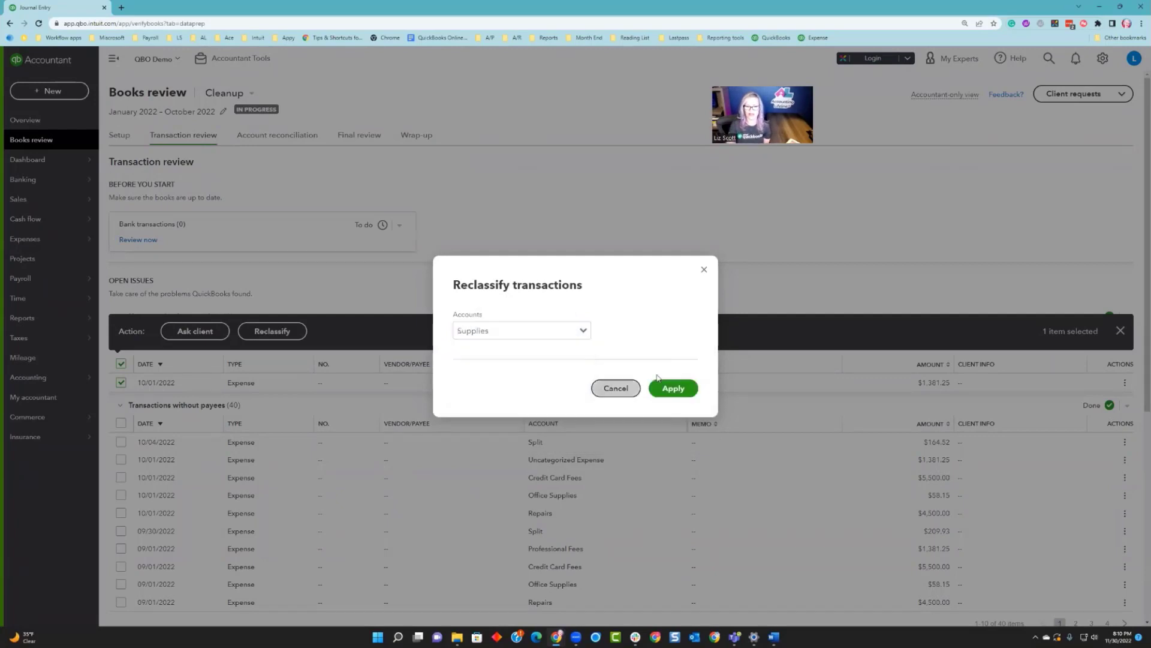
click(672, 389)
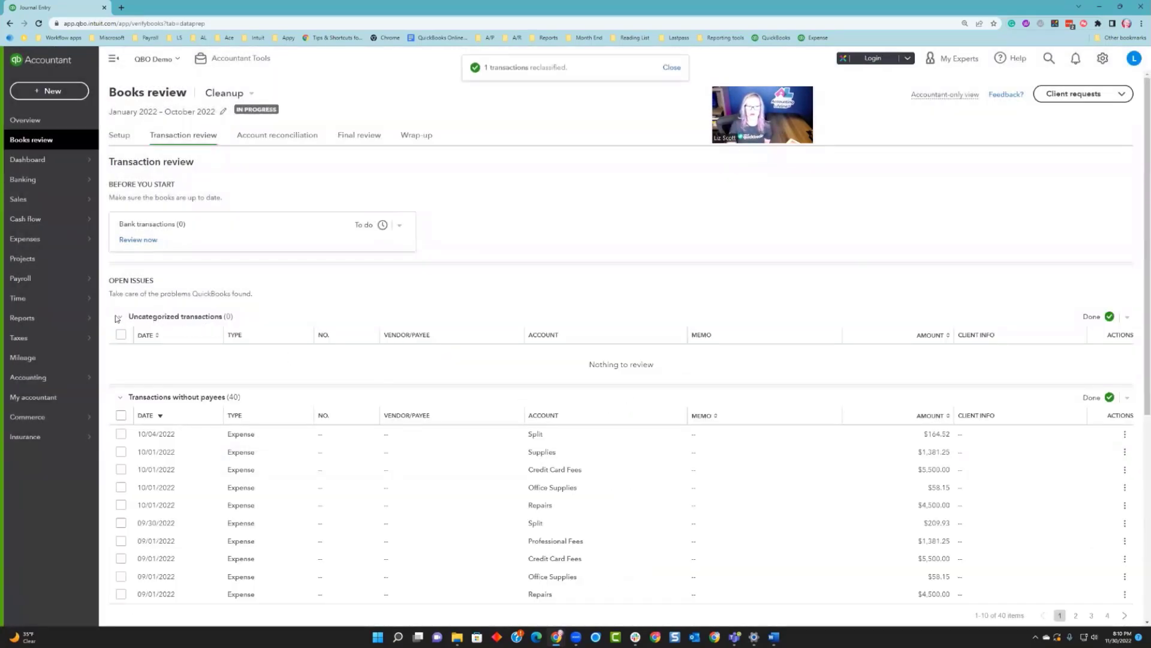
- Look through the transactions without payees, checking the last page of the list and returning to the first
scroll(120, 319, down, 1)
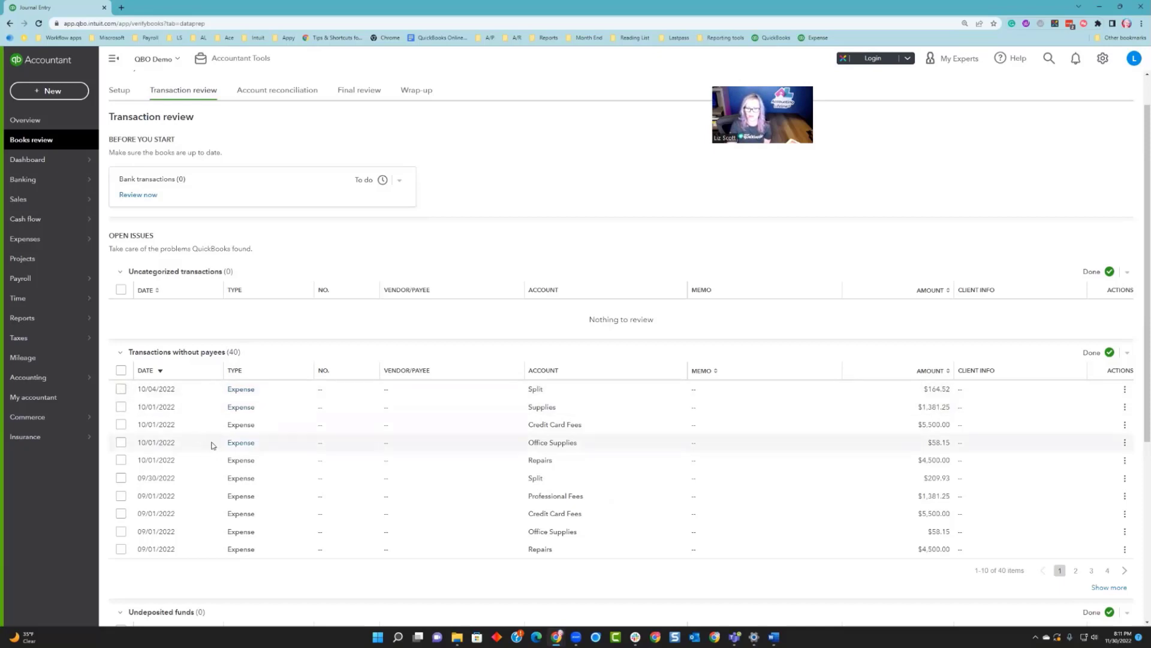
scroll(211, 444, down, 1)
scroll(558, 500, up, 1)
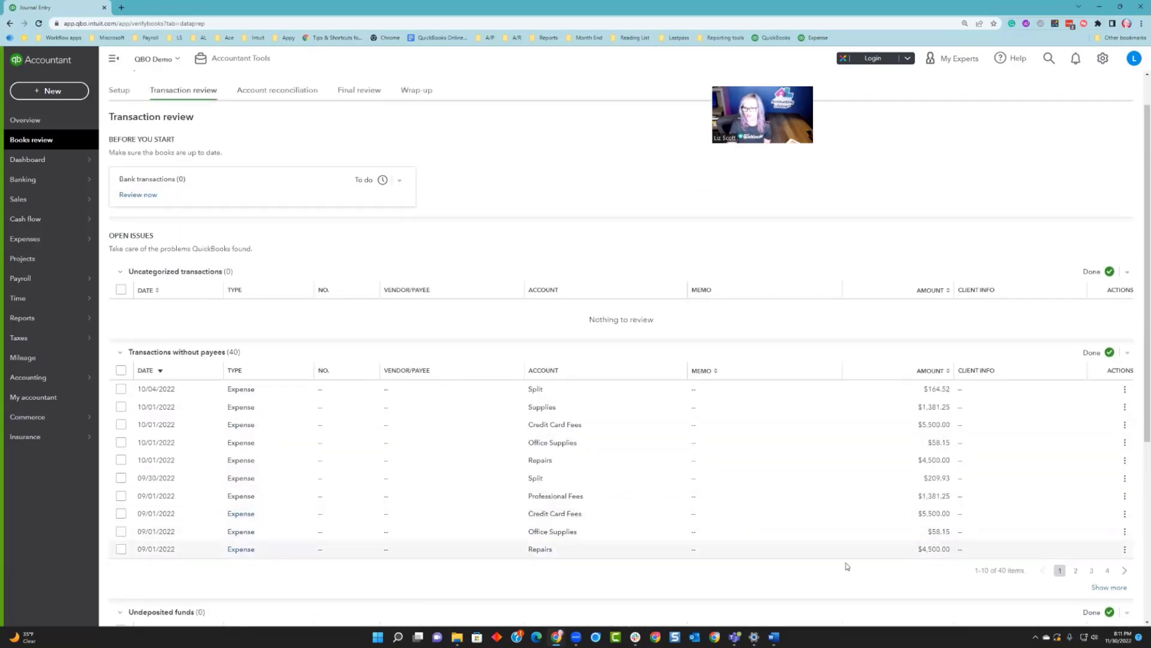
click(1108, 571)
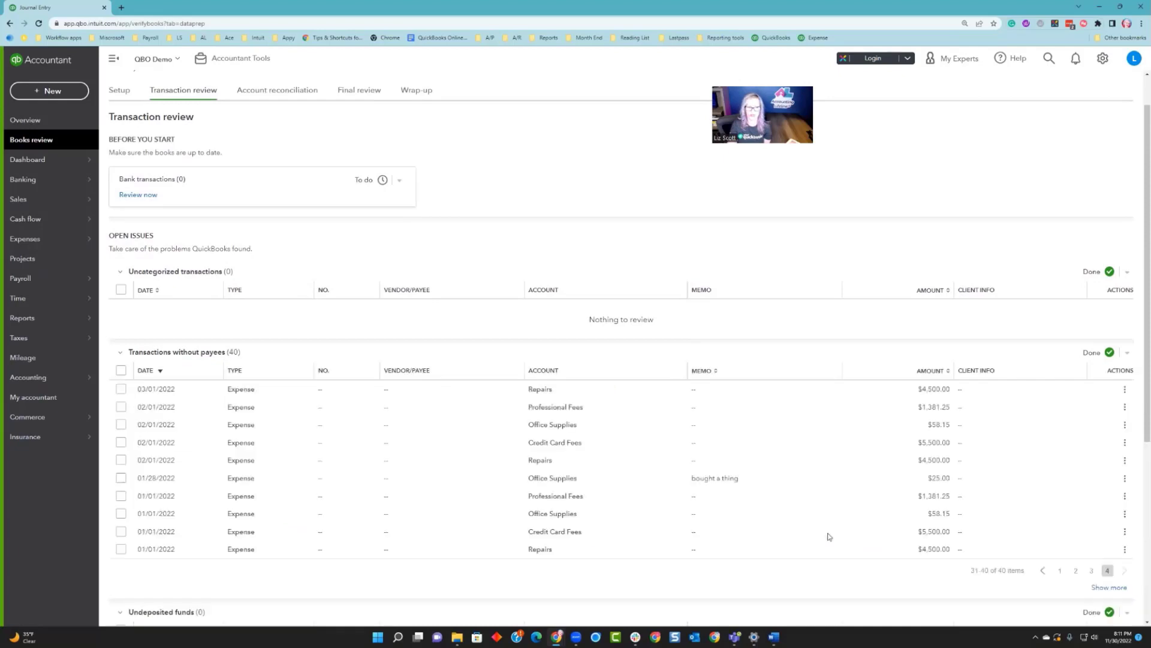
click(1060, 571)
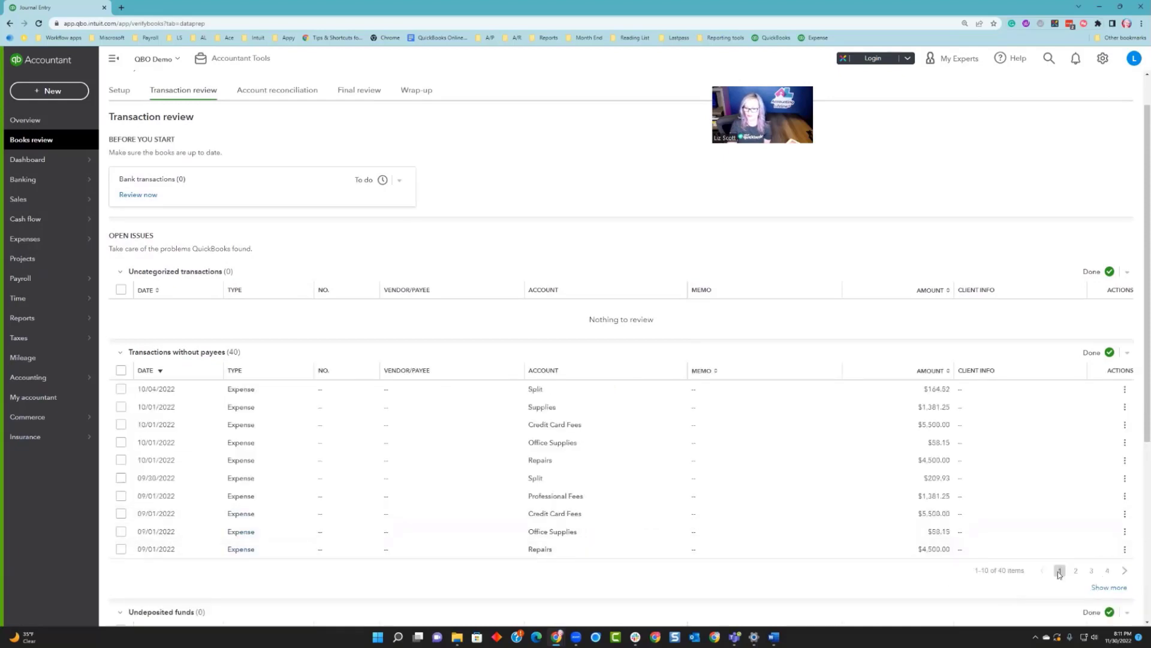
scroll(342, 462, up, 1)
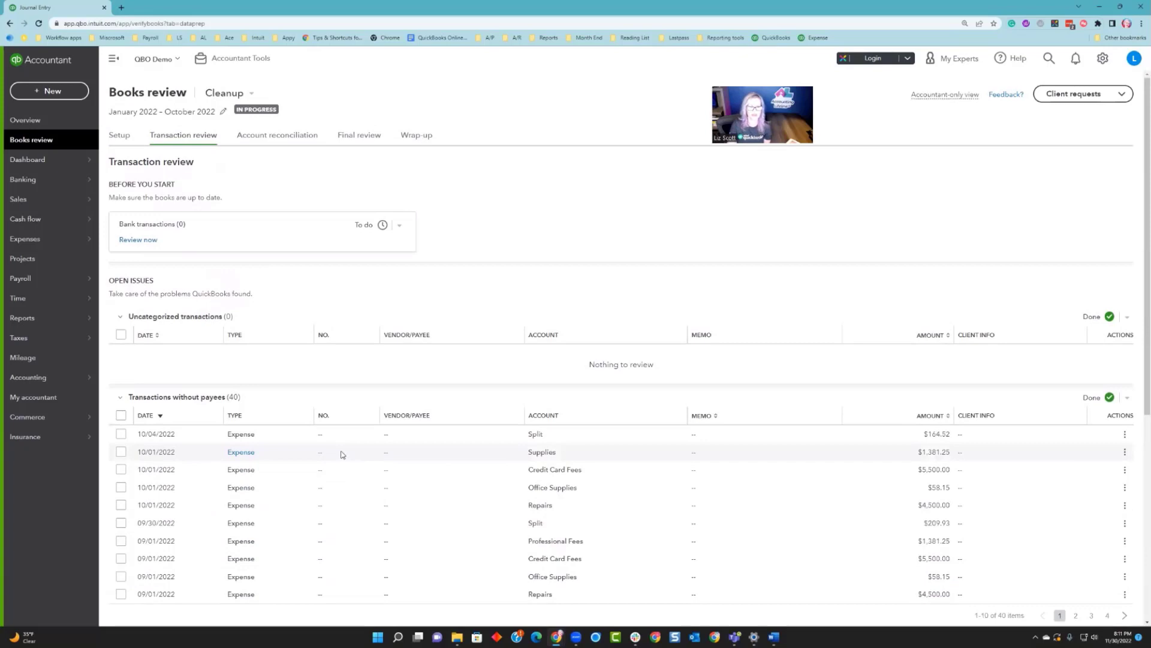
scroll(341, 454, down, 1)
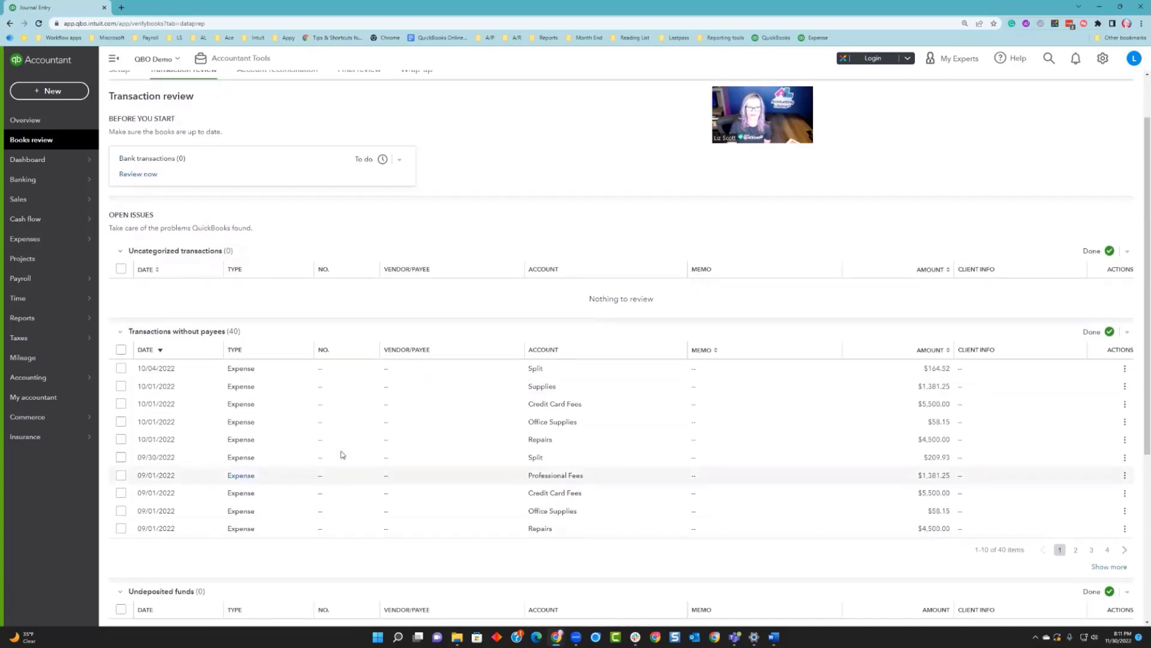
- Open the bank transactions alongside the books review and add the 11/29/2022 Country Boy Exp transaction of $79.00 as Automobile Expense:Gas
scroll(342, 454, up, 1)
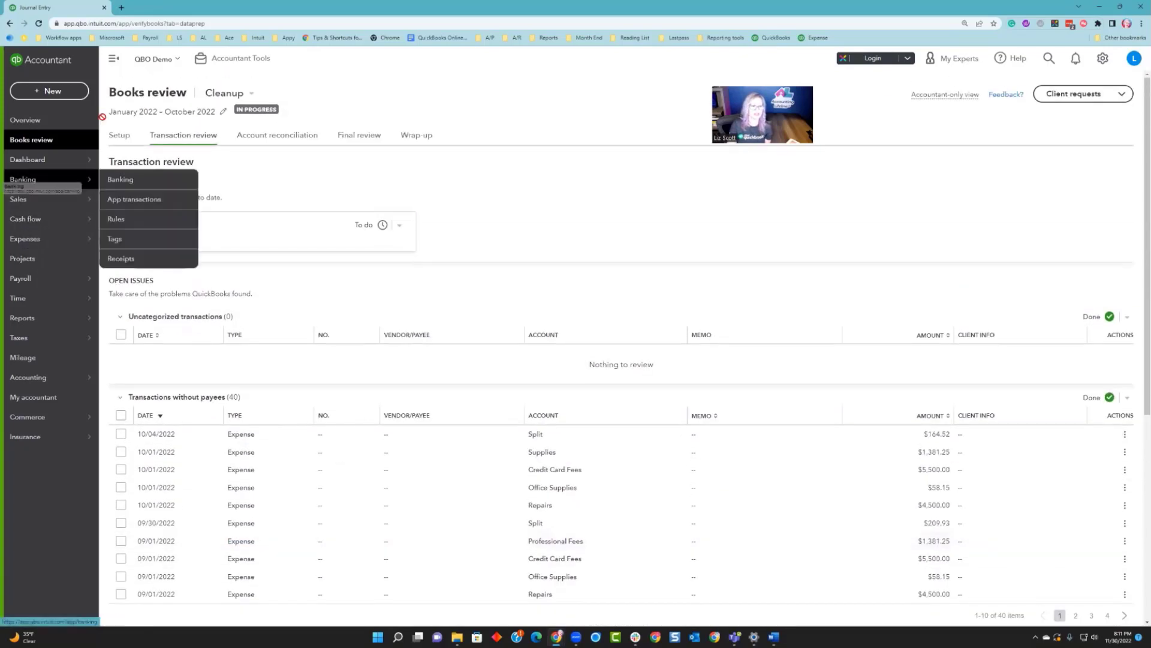
click(36, 180)
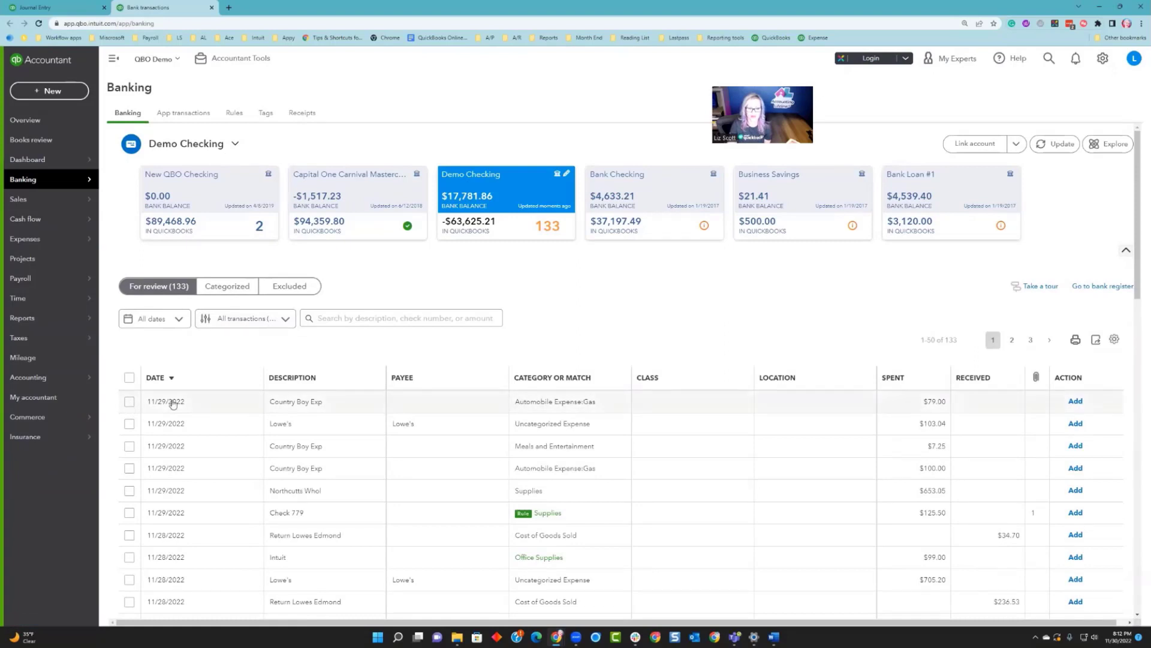
click(173, 403)
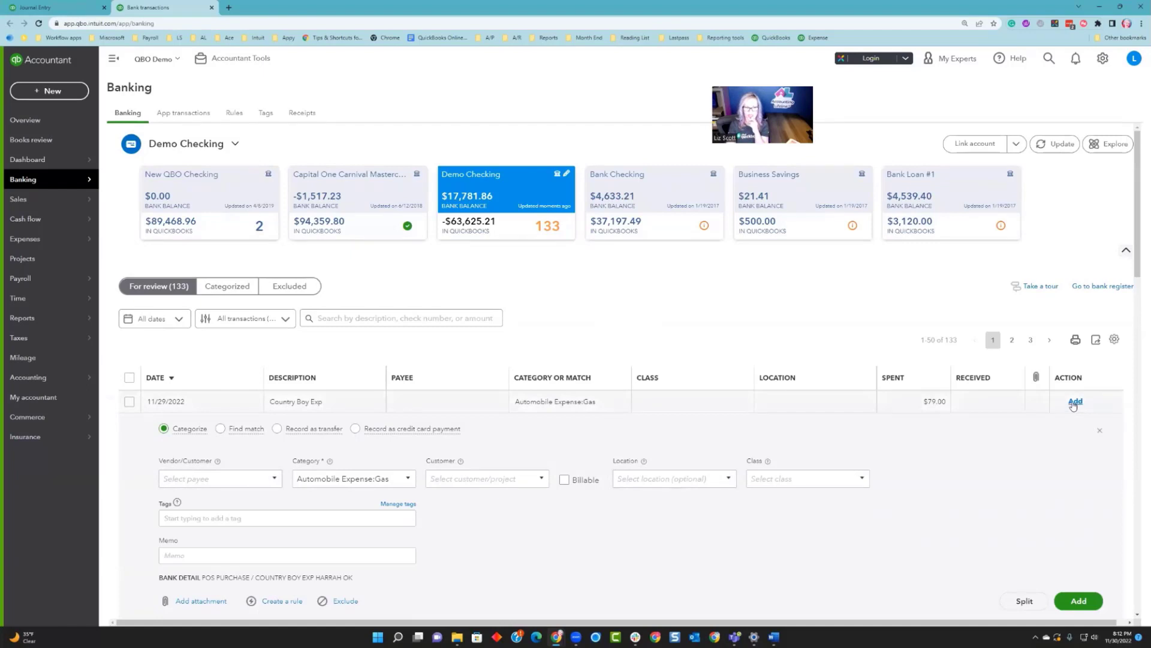
click(1075, 401)
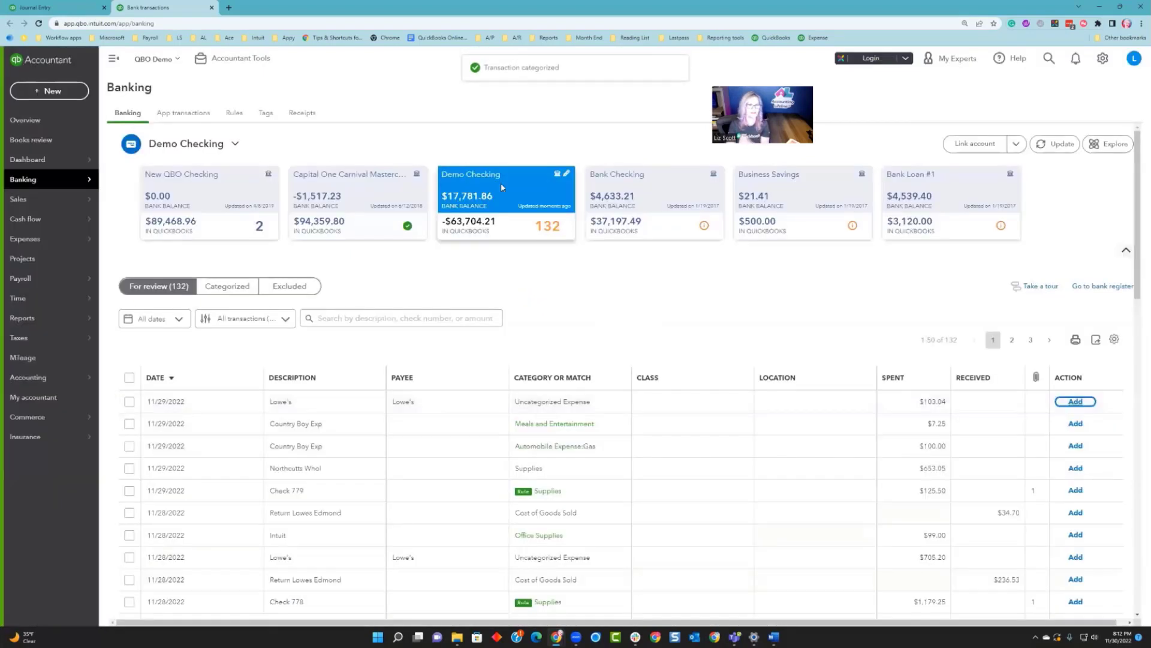
- Return to the books review and change the review period's ending month to November 2022
click(66, 7)
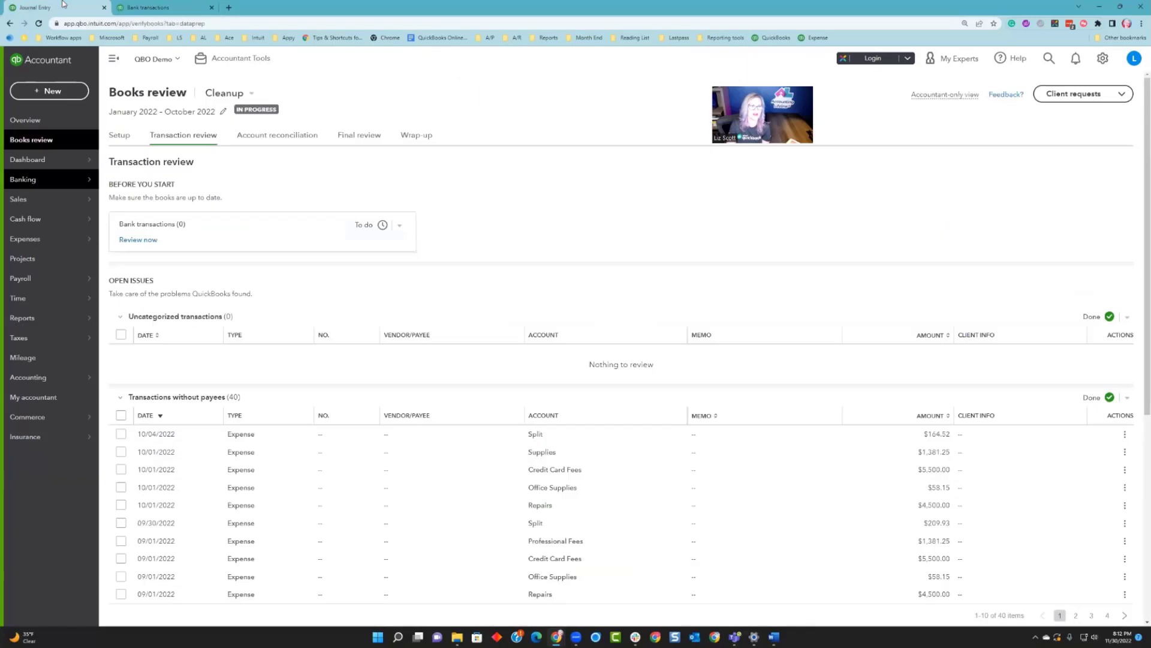
click(223, 112)
click(246, 243)
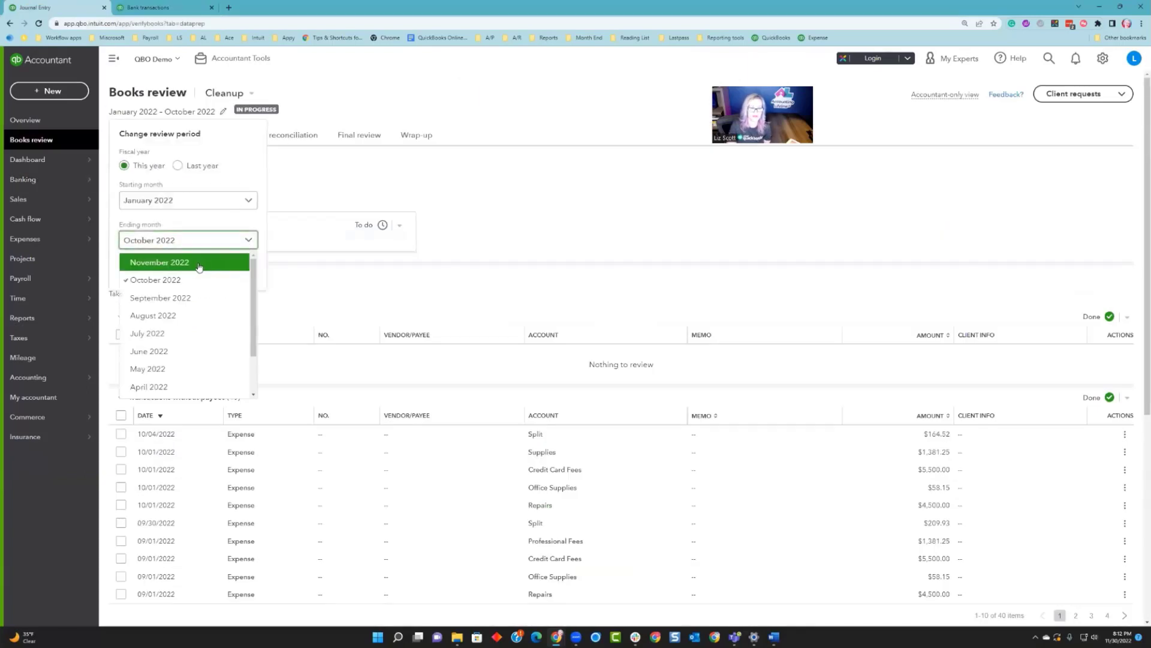
click(198, 260)
click(231, 271)
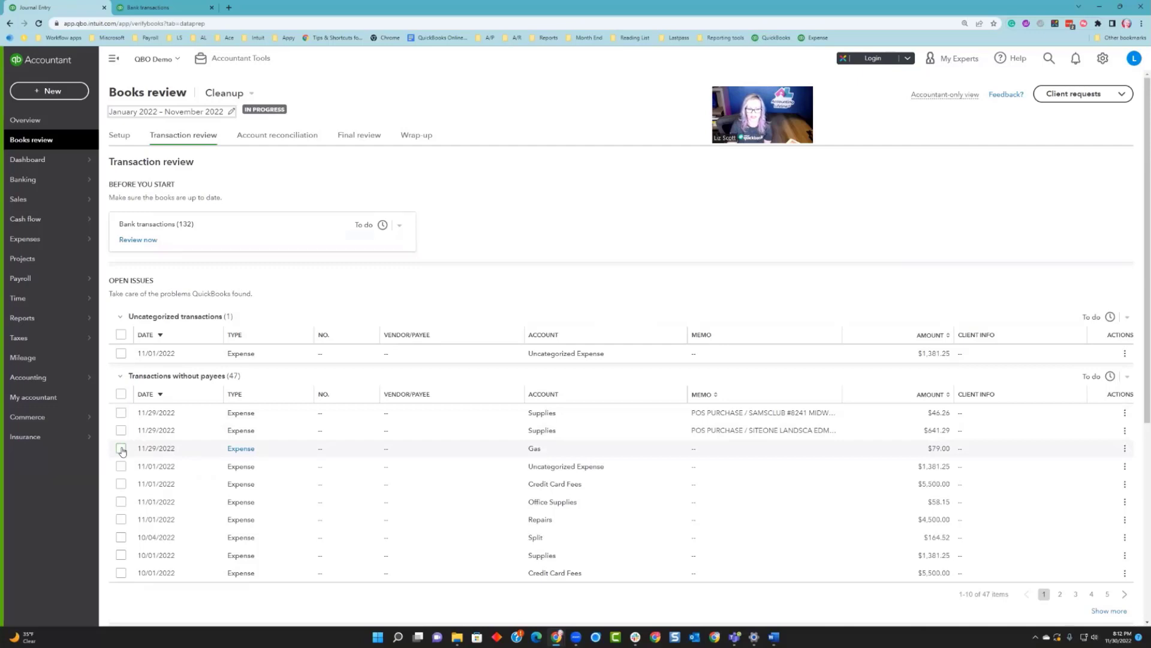
- Set the payee of the 11/29/2022 Gas expense to Gas Express without prefilling from the last expense, and save and close it
click(241, 450)
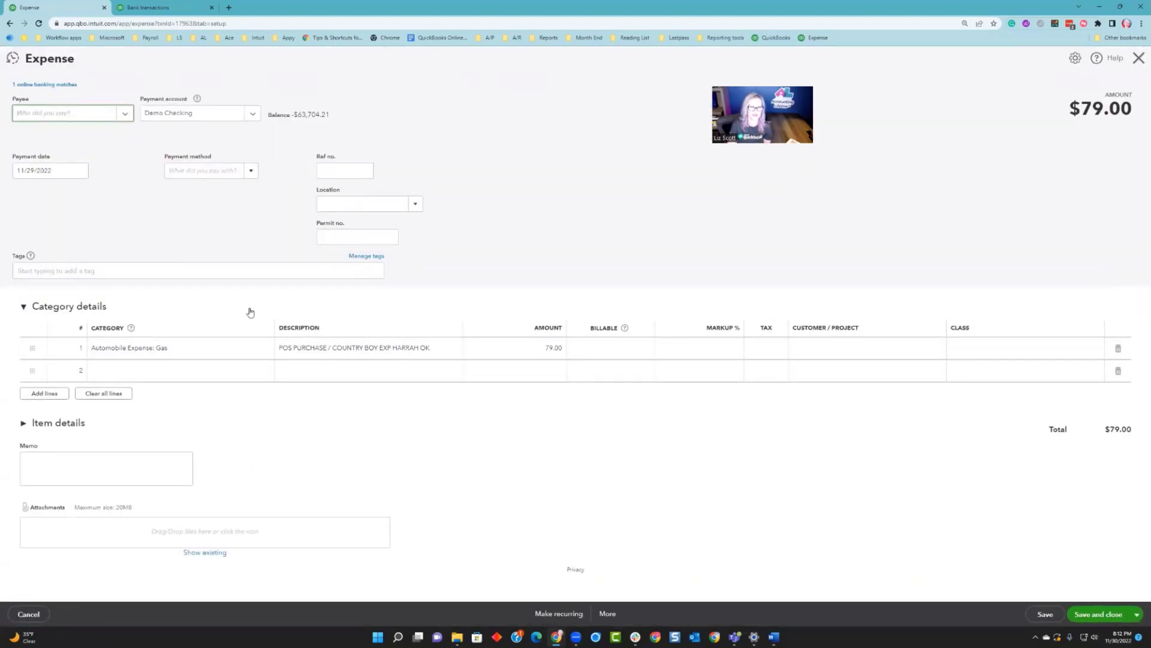
click(99, 117)
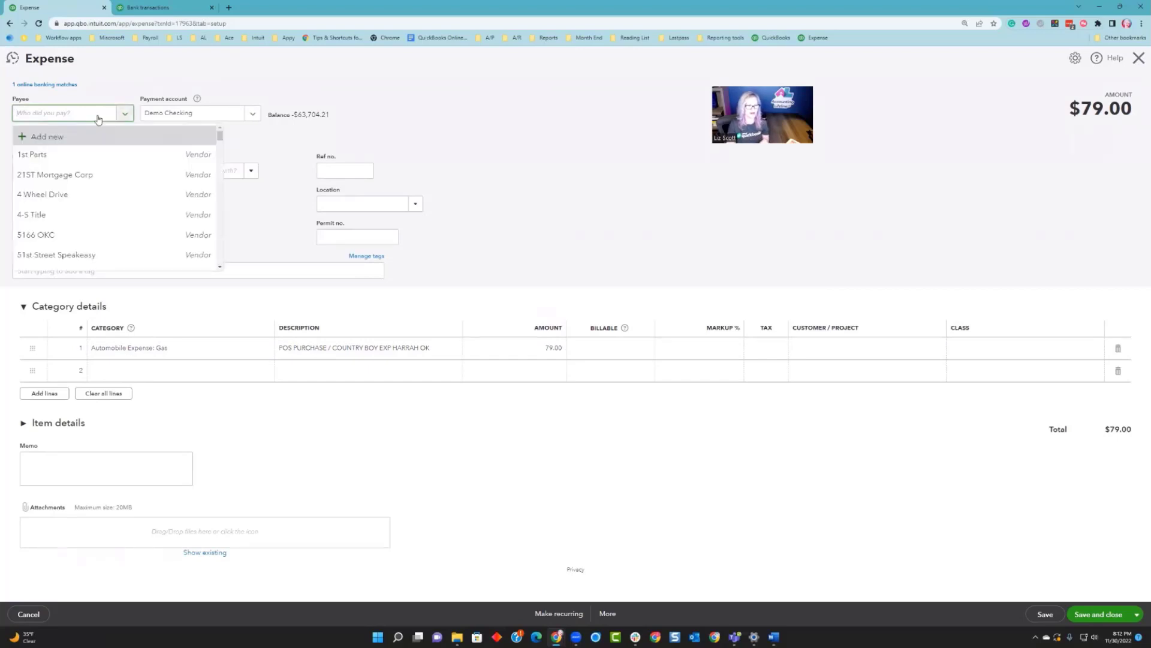
text(gas)
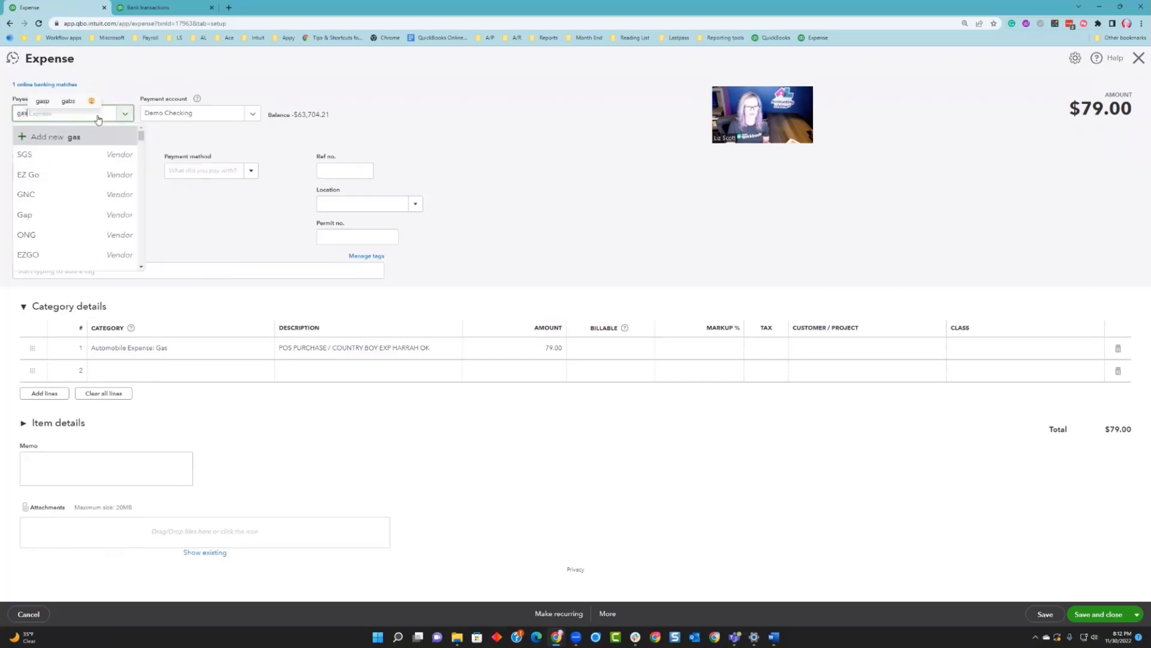
click(112, 153)
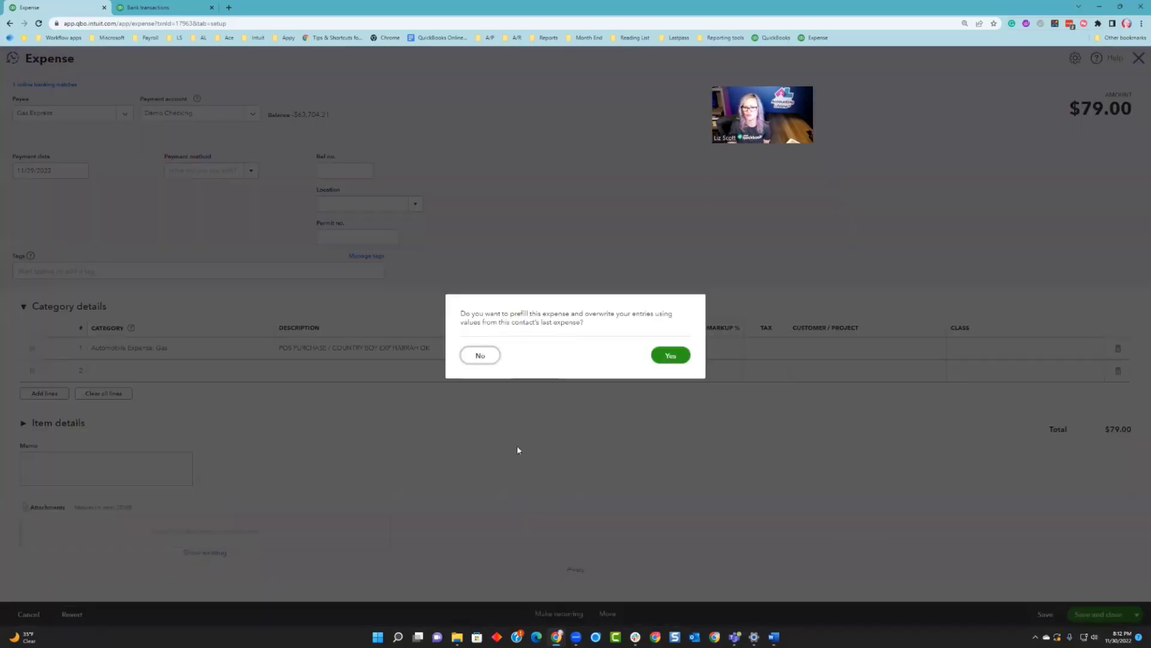
click(479, 355)
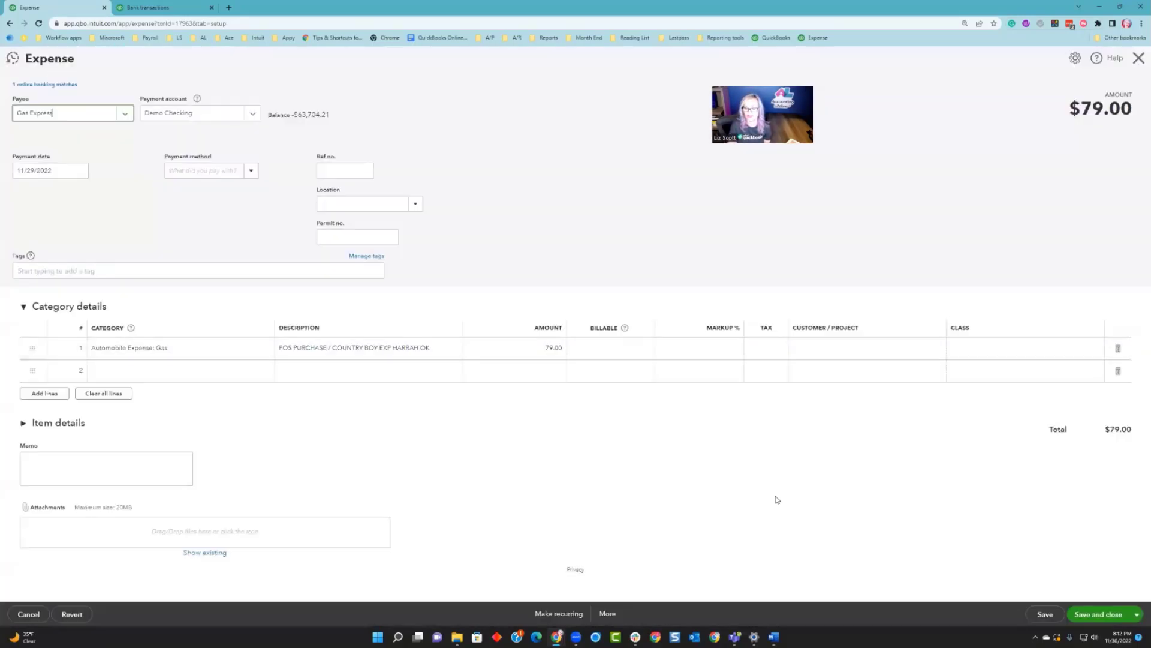
click(1090, 615)
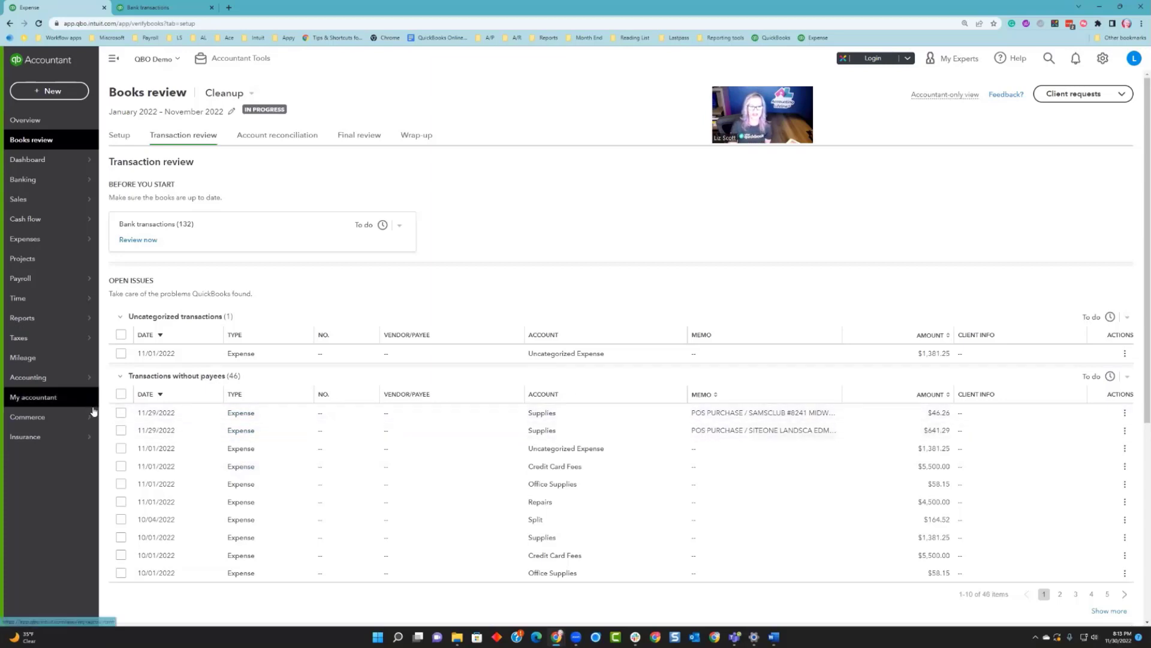
- Add Sams as the payee of the 11/29/2022 Supplies expense that has the SAMSCLUB memo
click(122, 412)
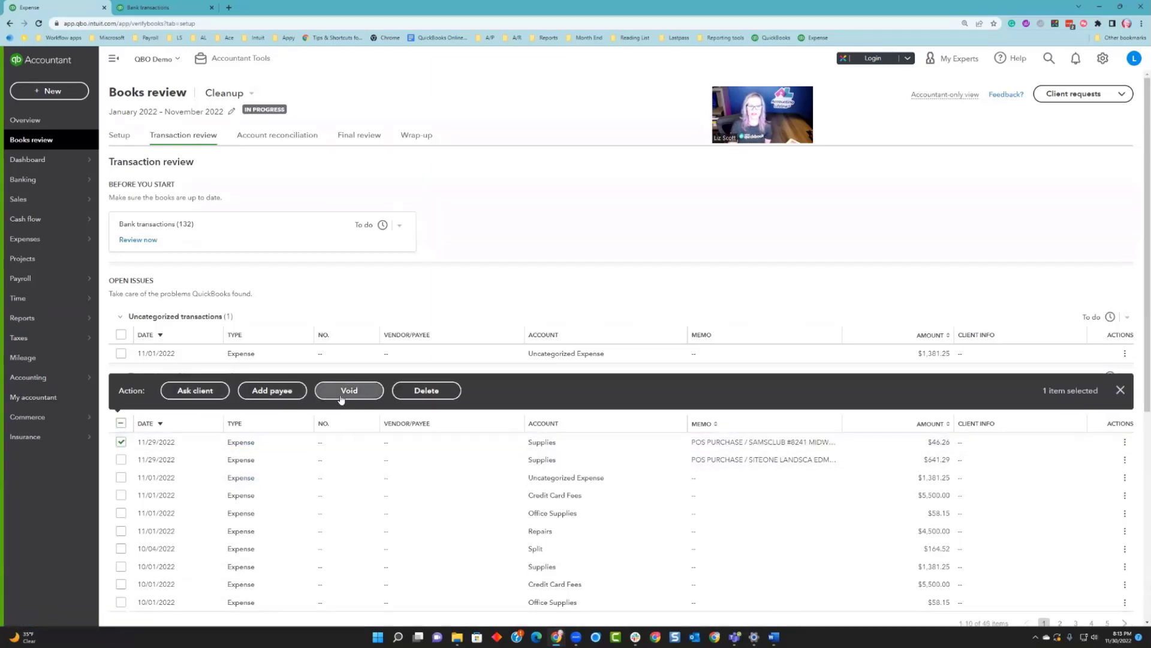
click(274, 391)
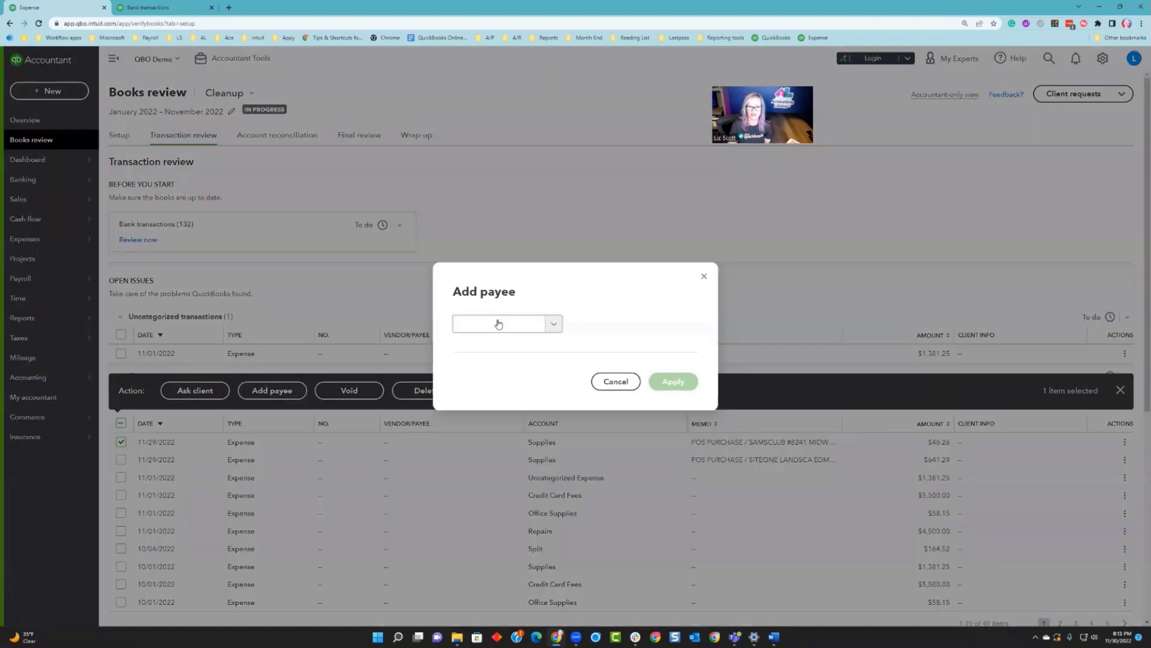
click(498, 327)
text(sa)
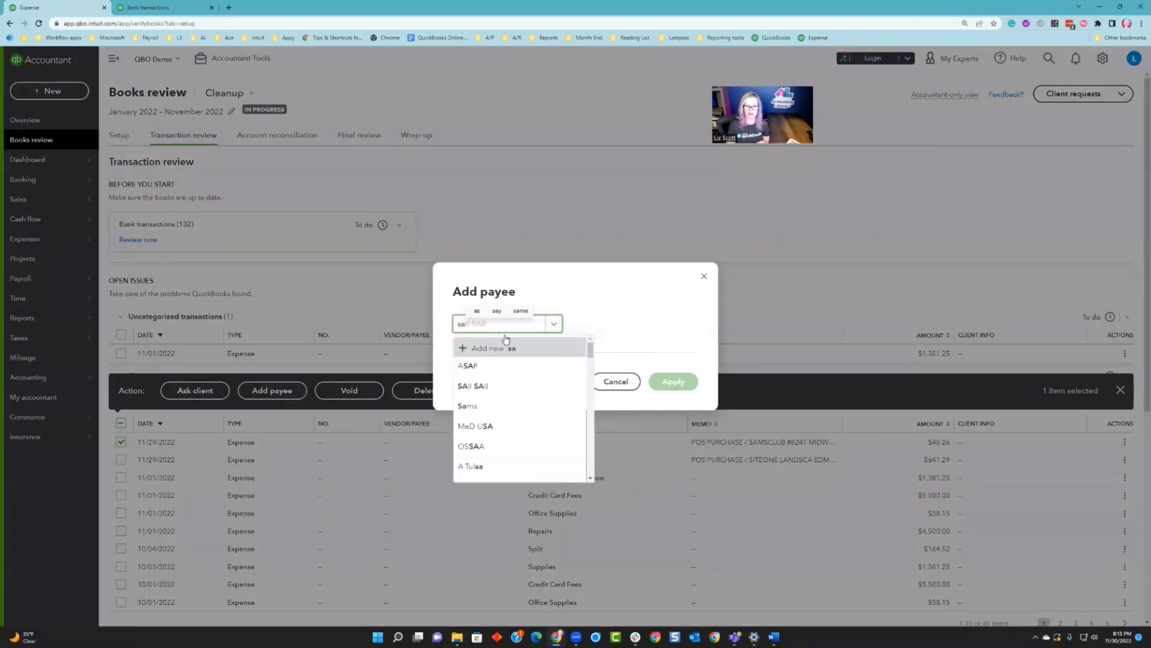
text(m)
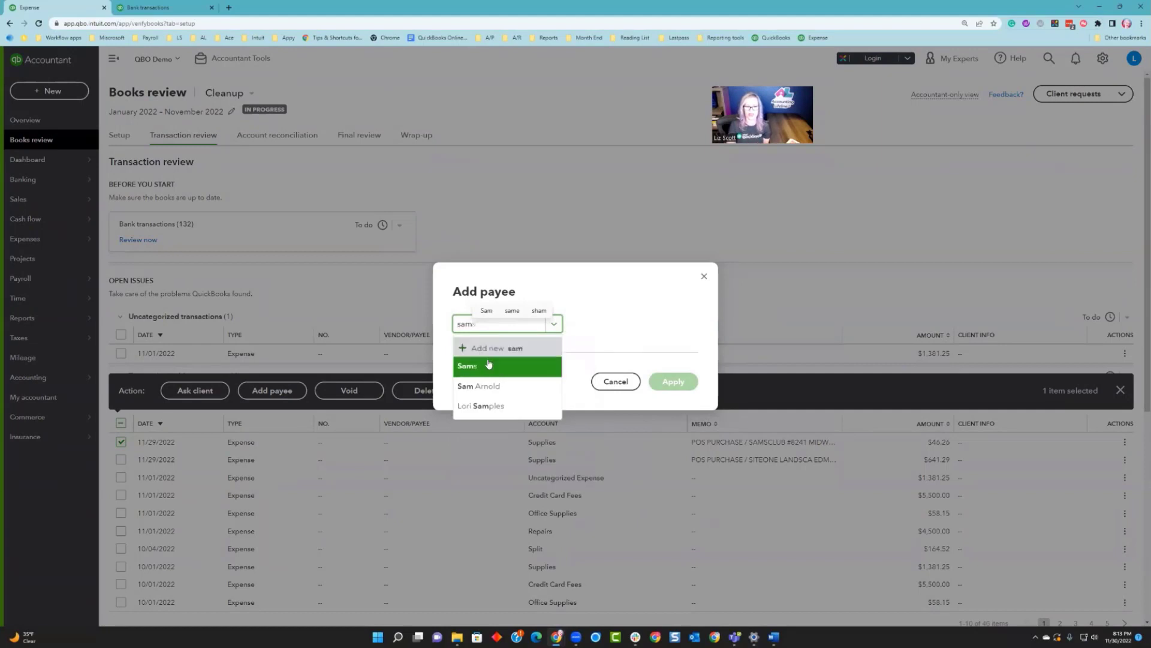
click(489, 363)
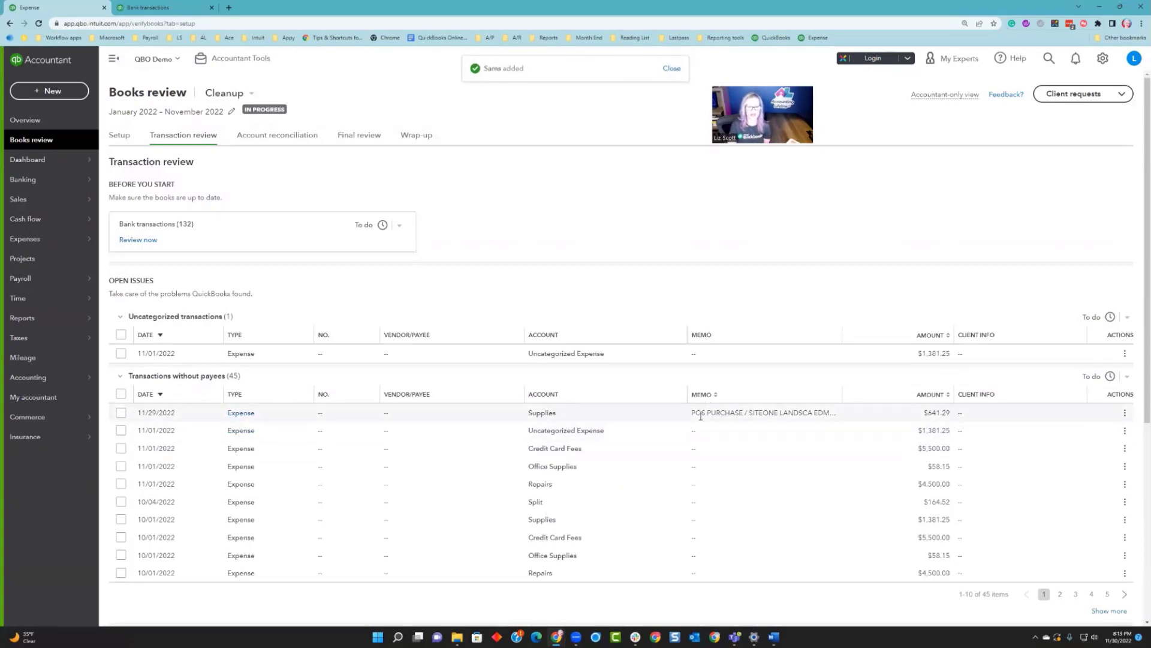
- Back in the bank transactions, check the table's display settings and expand the first 11/29/2022 Lowe's transaction to inspect its memo and bank detail
key(ctrl+Tab)
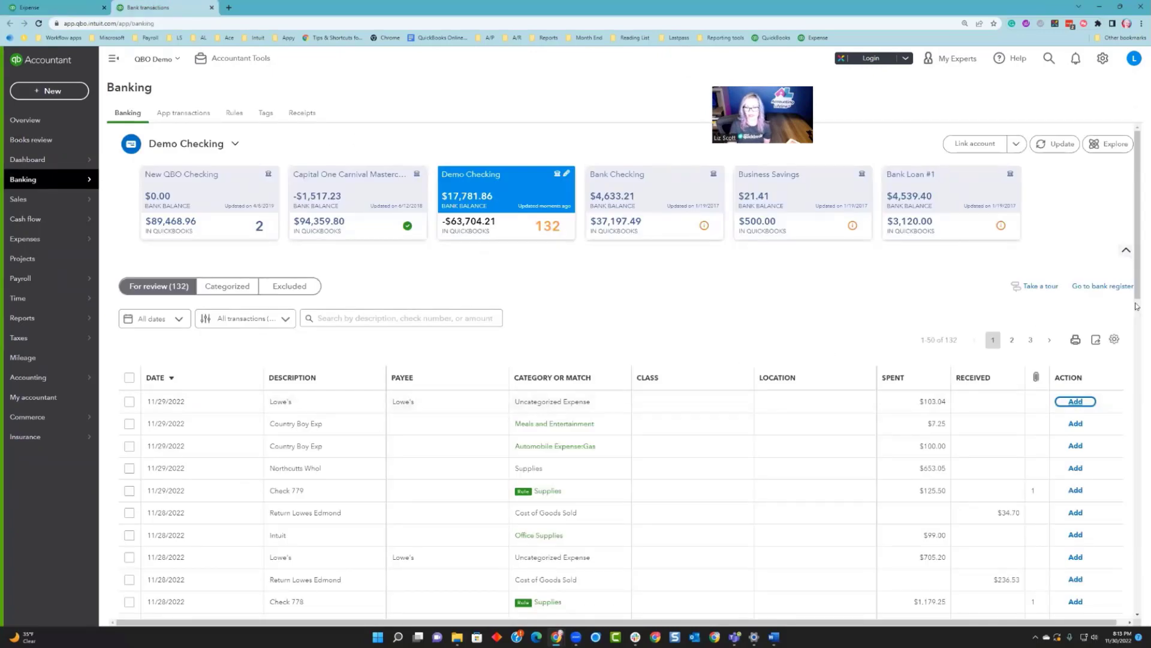
click(1115, 339)
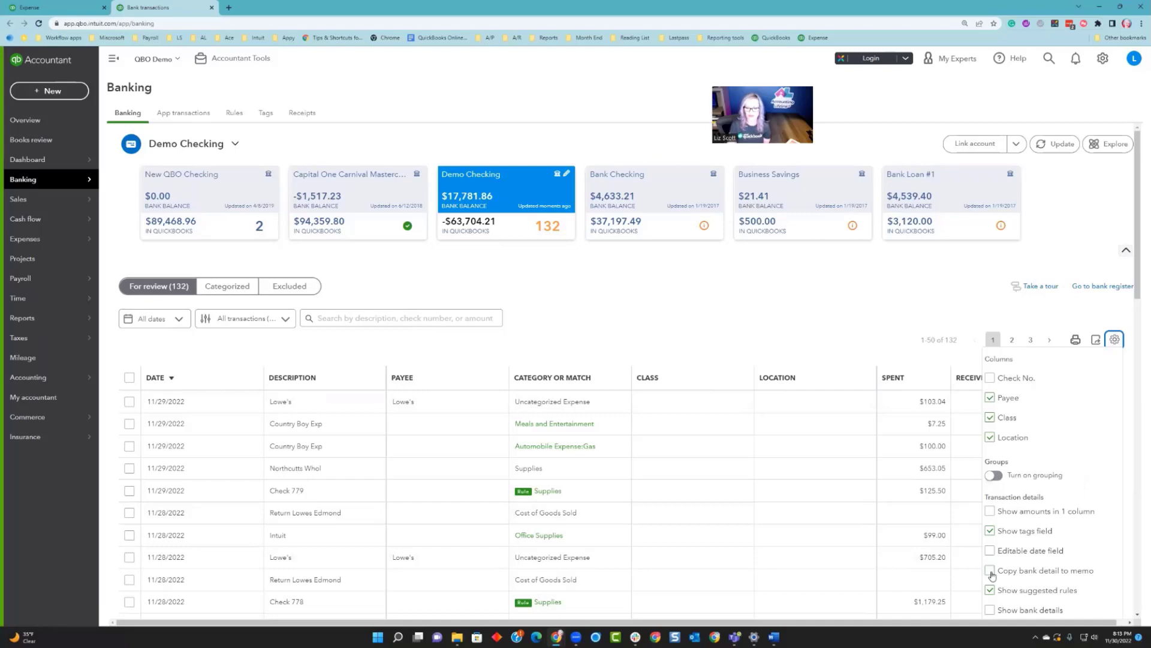
click(810, 333)
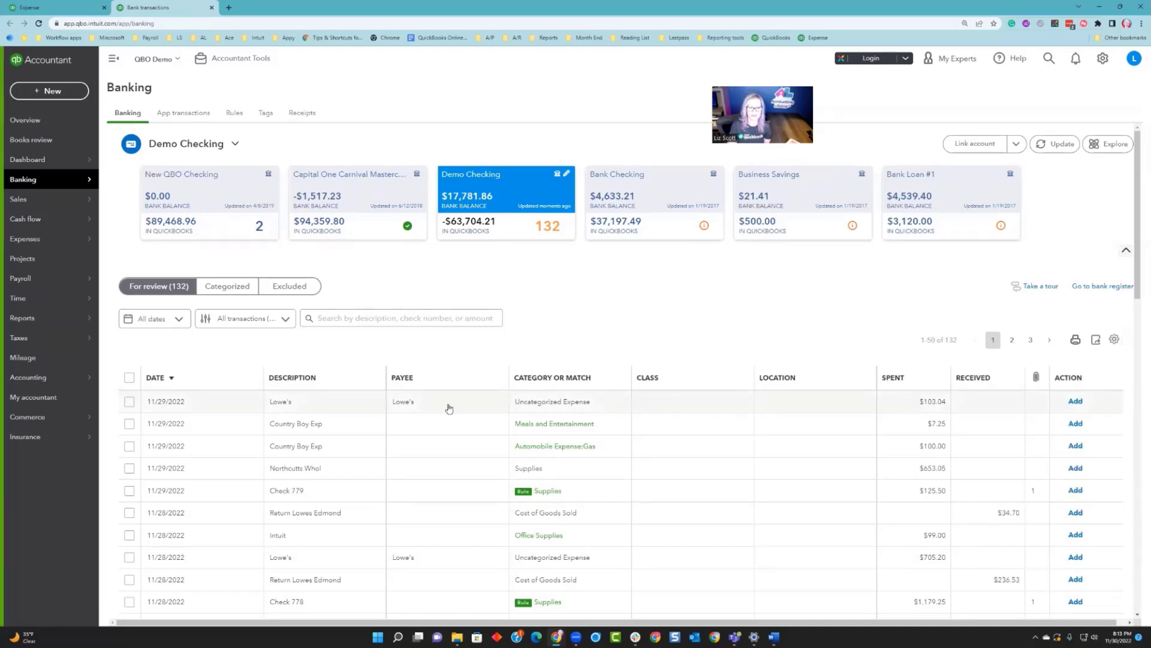
click(448, 408)
scroll(231, 469, down, 2)
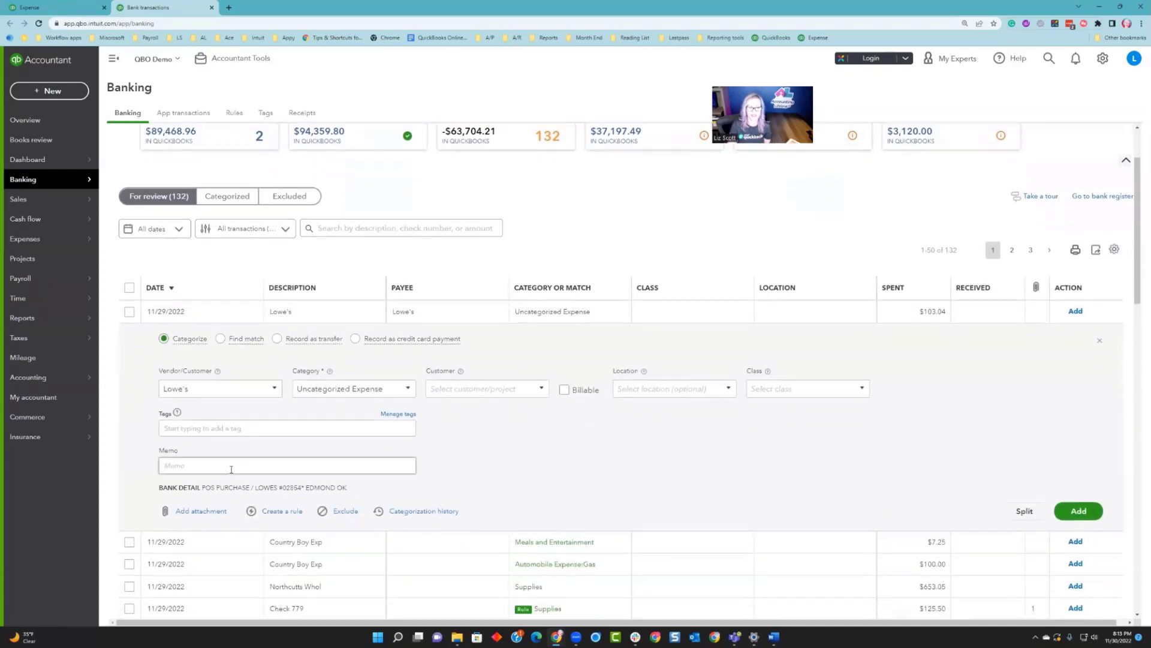
click(191, 466)
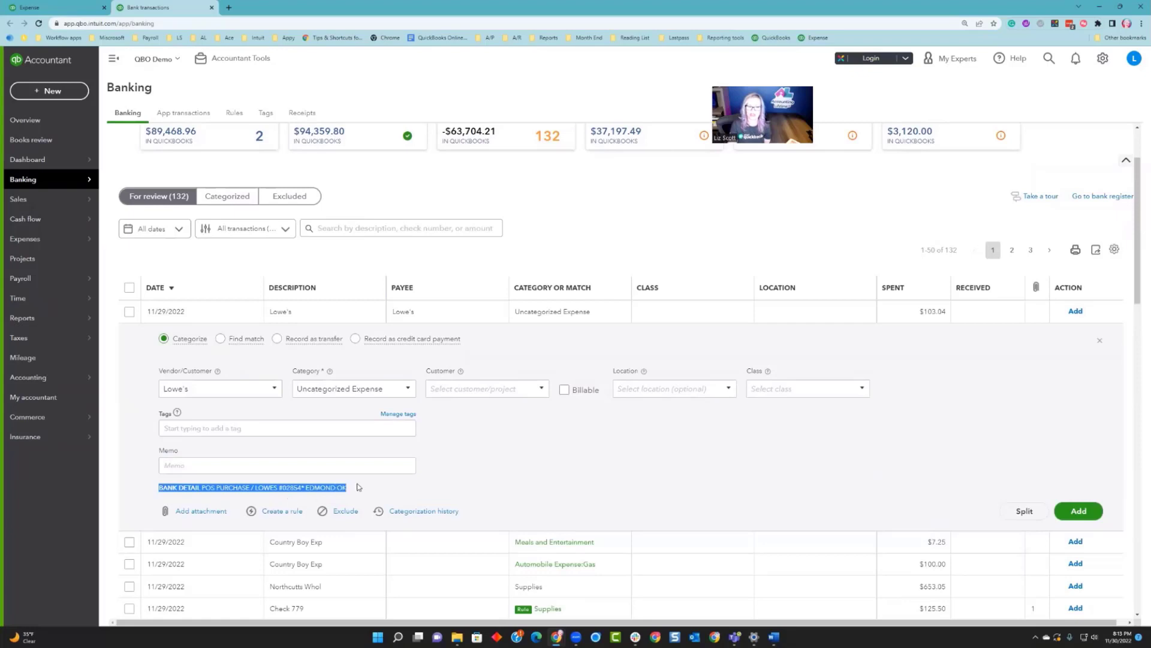
click(316, 465)
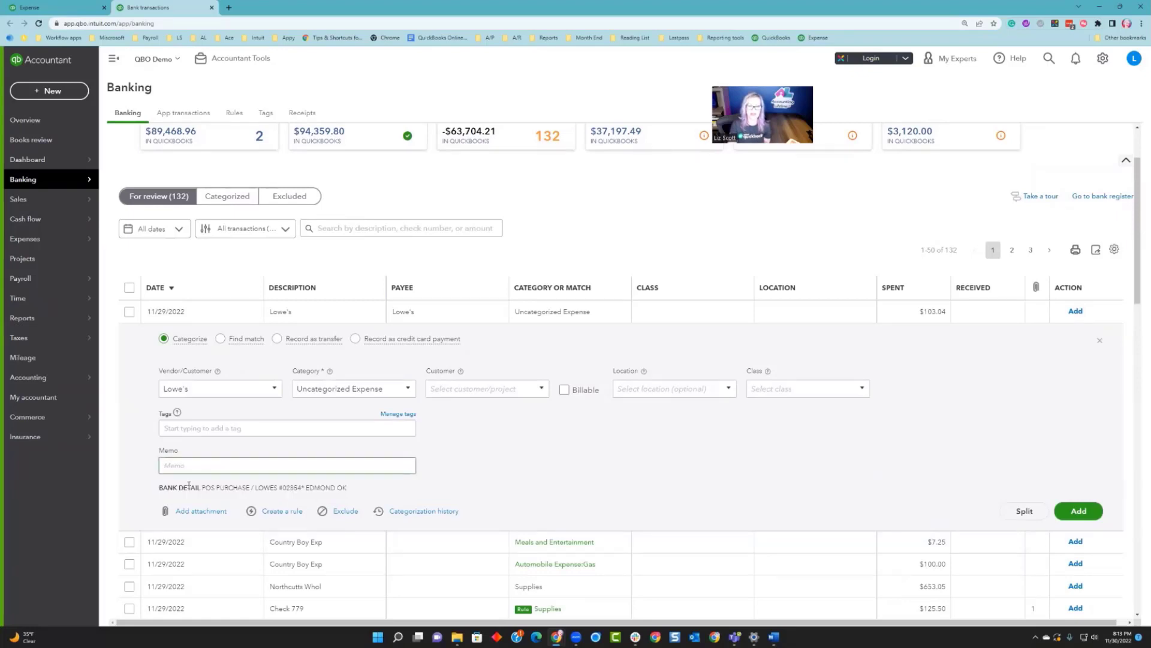
- Turn on copying bank detail to memo for the bank transactions and check the Lowe's transaction's memo
click(1114, 250)
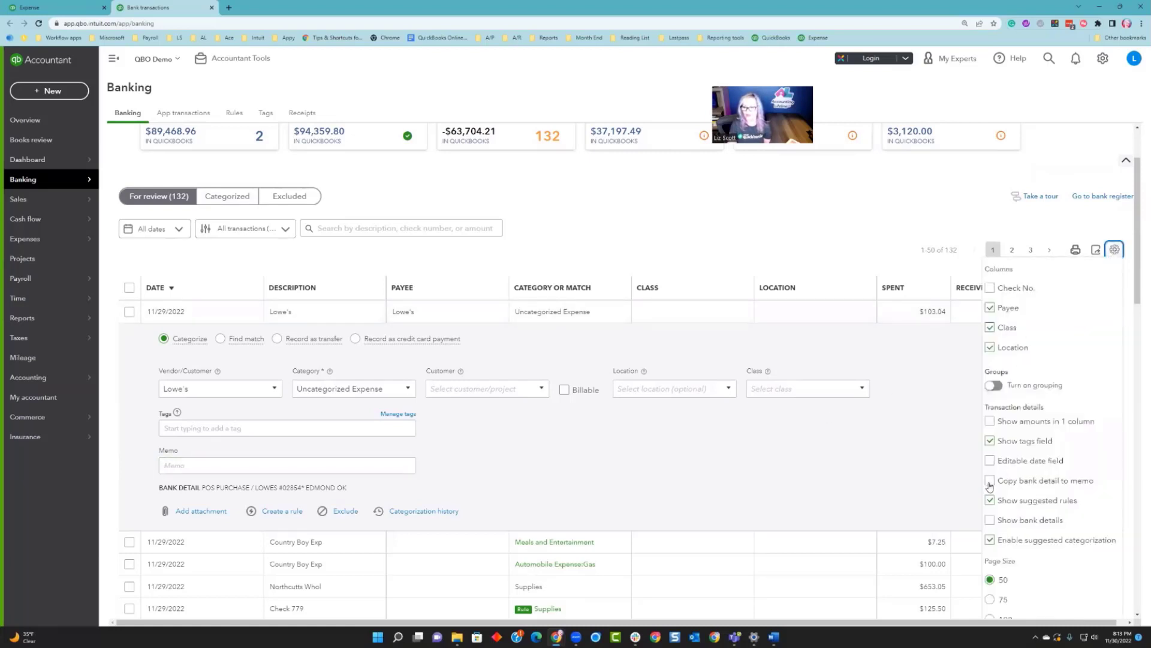
click(990, 480)
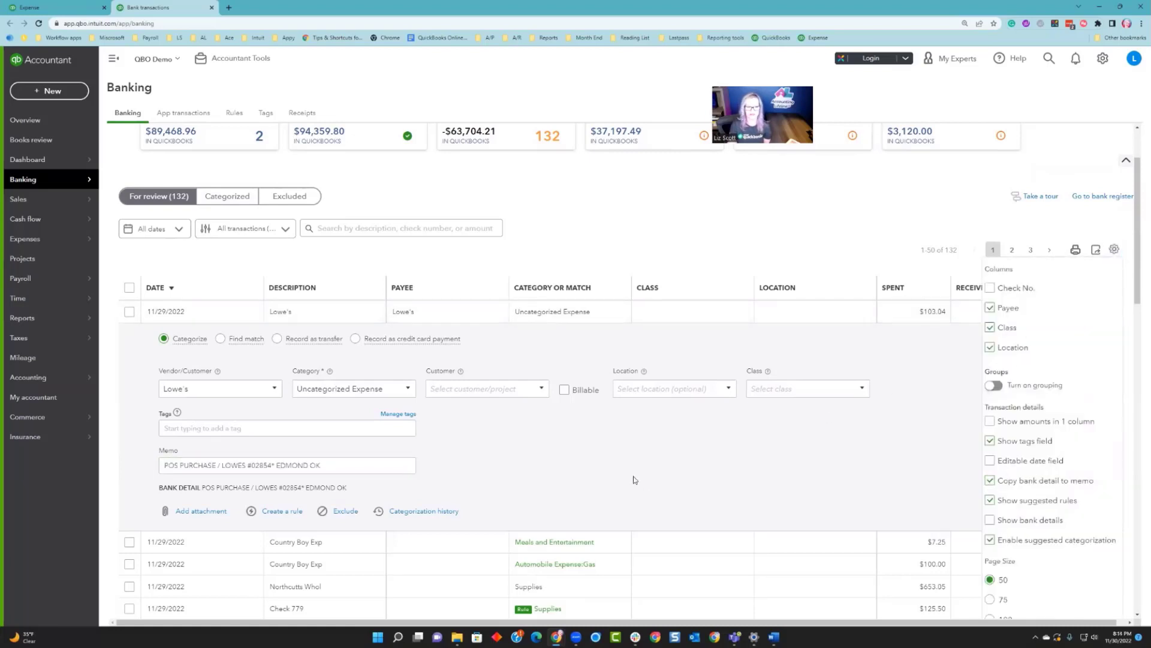
click(531, 459)
drag(373, 465, 48, 460)
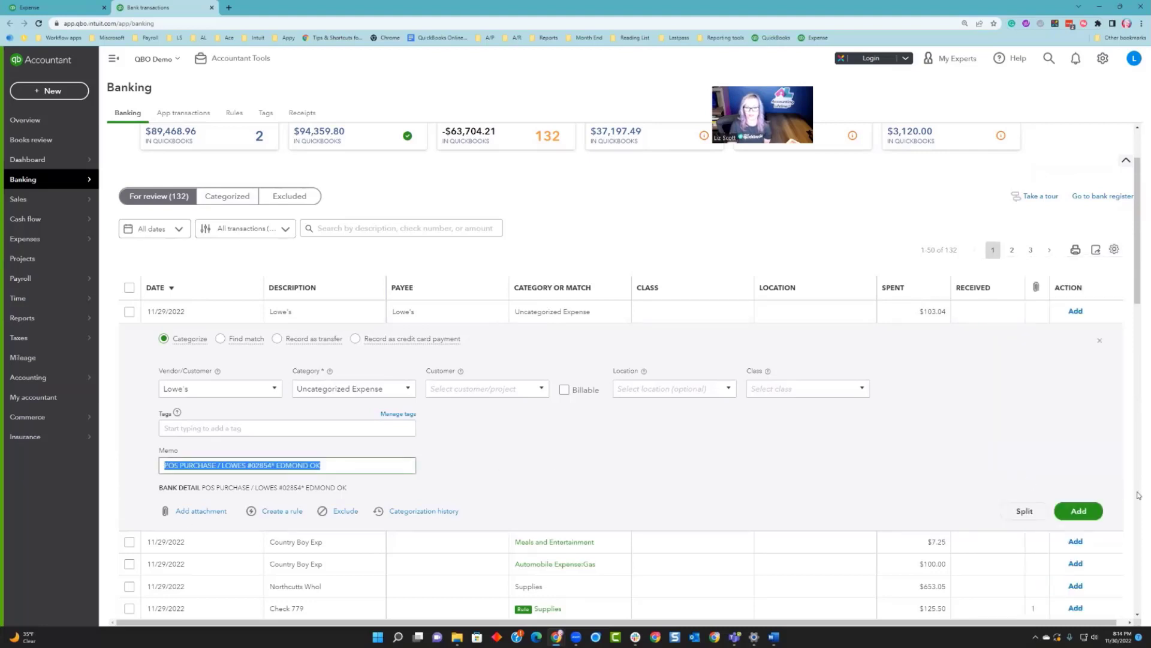
- Clear the payee from the expanded Lowe's transaction and add it as an Uncategorized Expense
click(180, 388)
key(BackSpace)
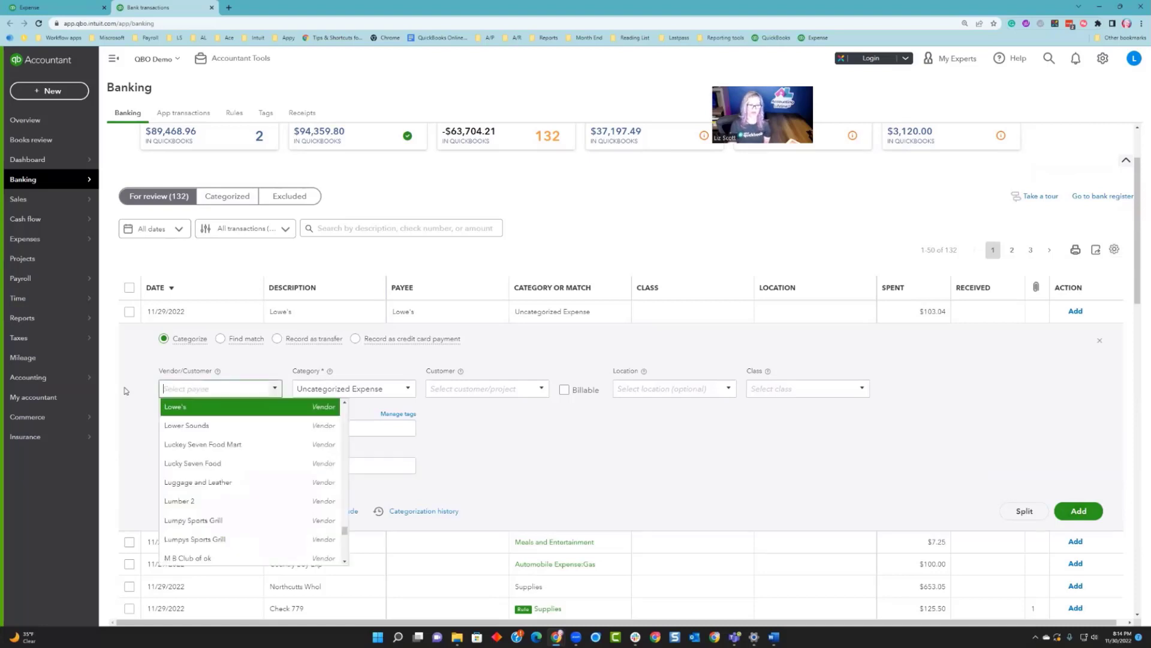
click(573, 467)
click(1082, 510)
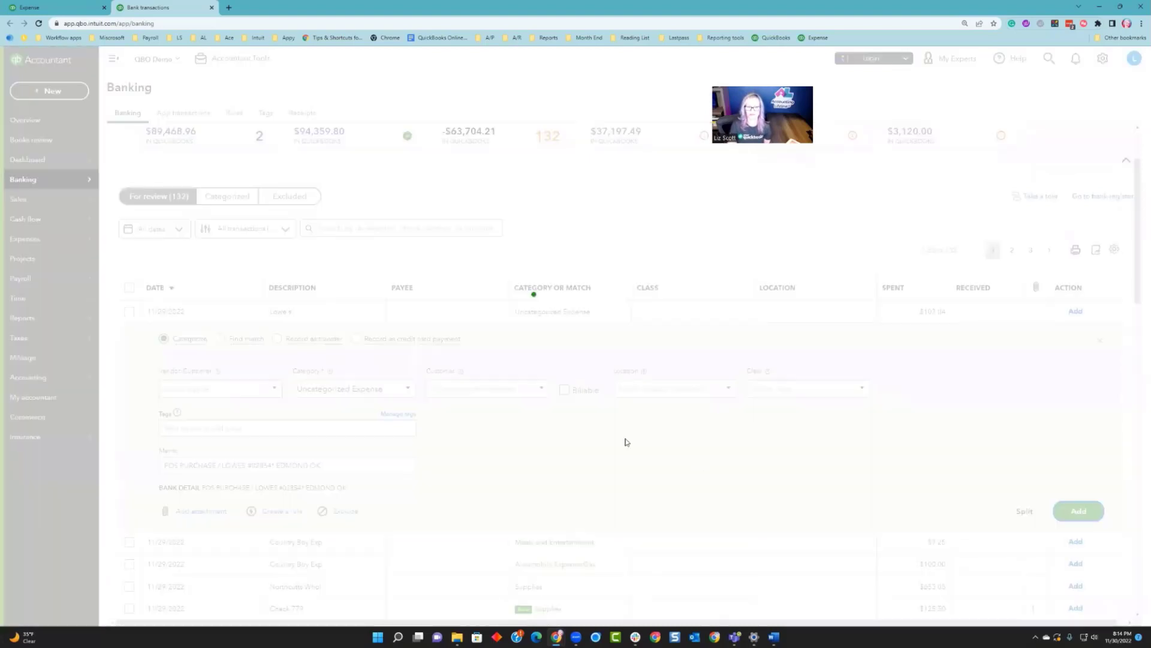
- Return to the books review and look over the wrap-up tasks and the final review
click(65, 8)
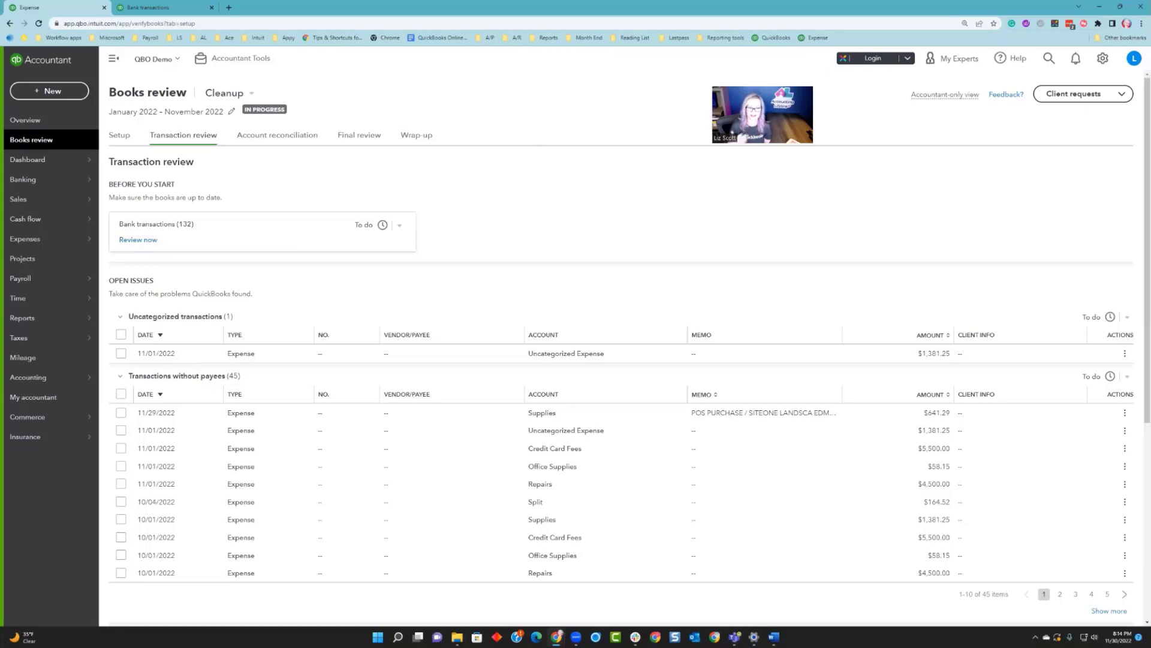
click(418, 137)
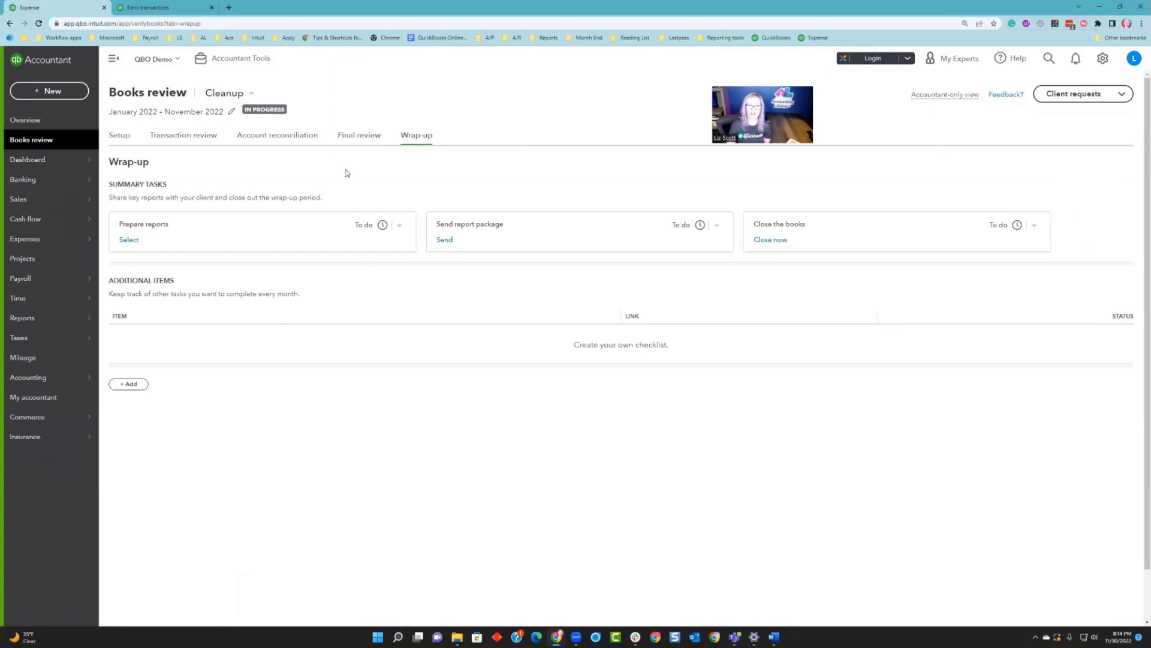
click(355, 139)
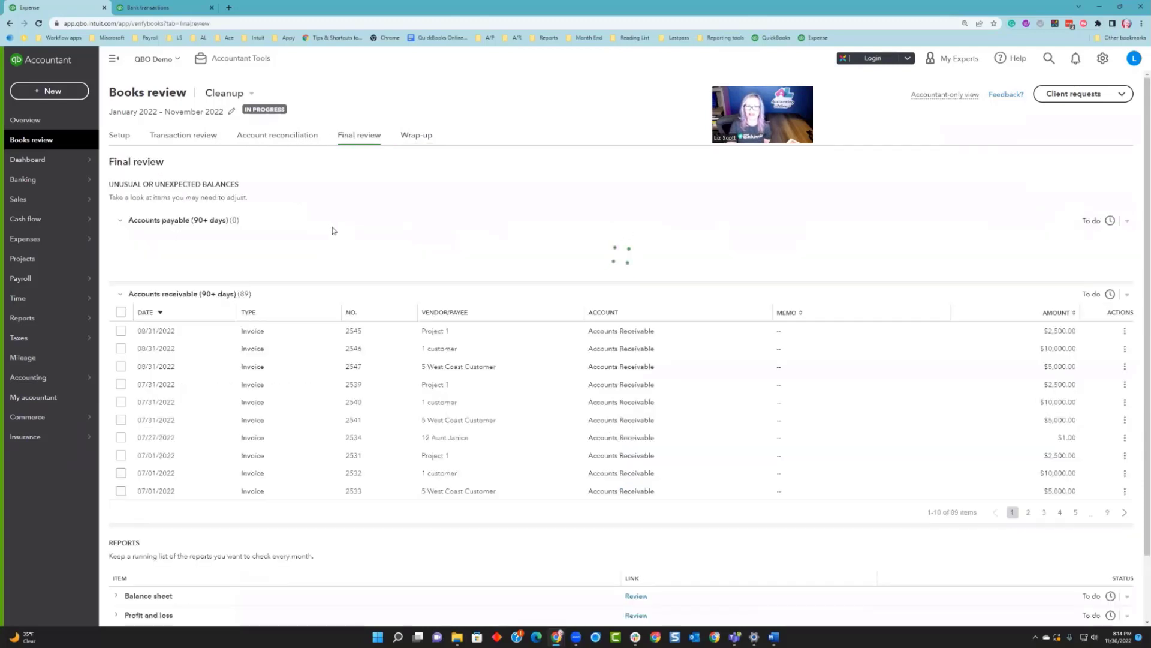